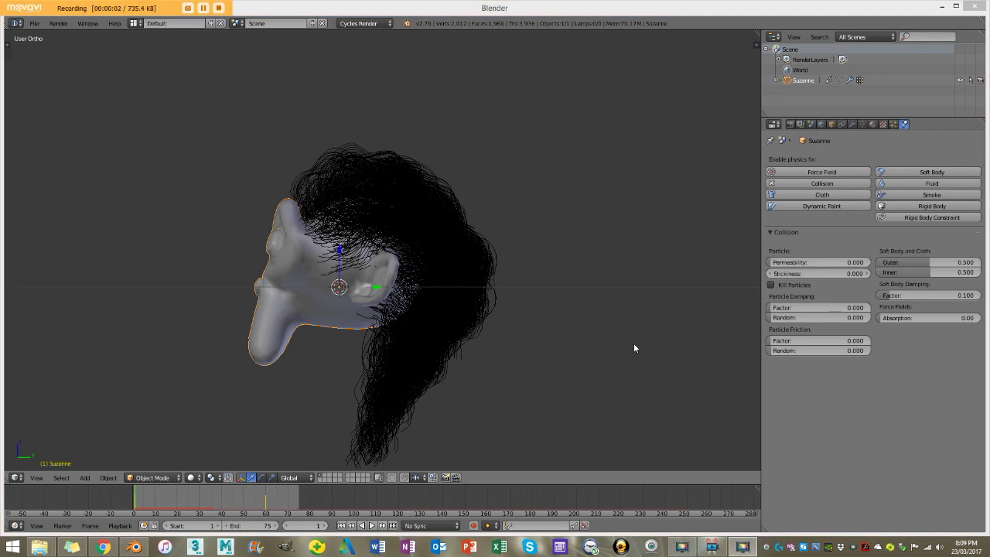
Step: Examine the finished hair on the monkey head from the front, the back and the right side
middle_drag(444, 300, 532, 295)
scroll(469, 318, up, 4)
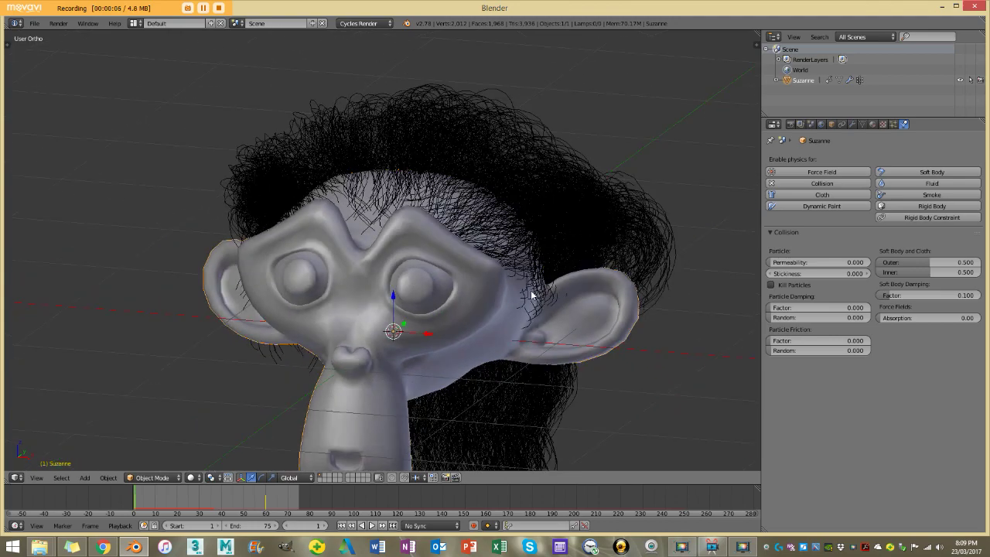
scroll(464, 328, down, 4)
middle_drag(446, 330, 399, 319)
scroll(451, 315, up, 5)
scroll(410, 319, down, 4)
scroll(468, 314, up, 4)
scroll(402, 183, down, 3)
middle_drag(402, 187, 291, 215)
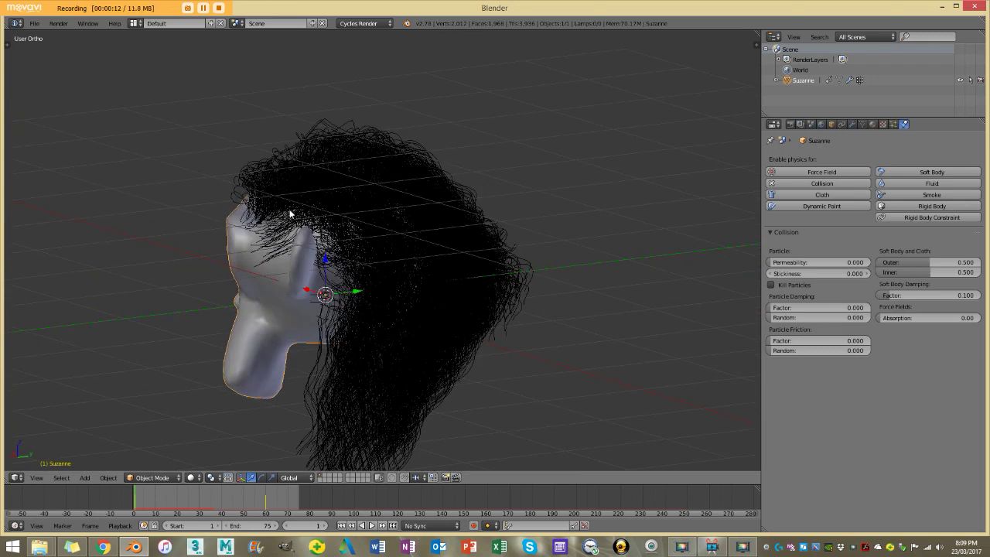
key(KP_3)
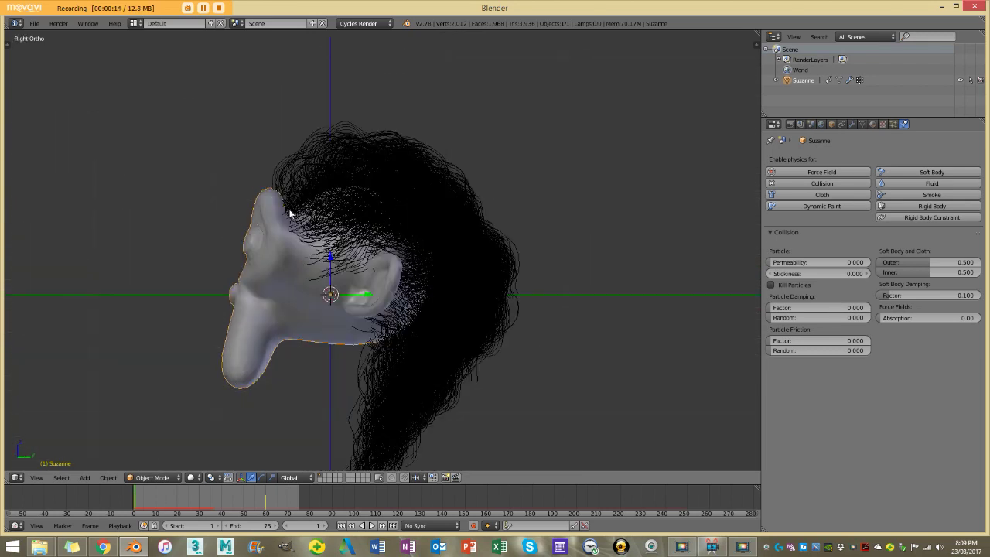
Step: Play the hair animation in the right side view, stop it and return to the first frame
key(alt+a)
scroll(271, 178, down, 4)
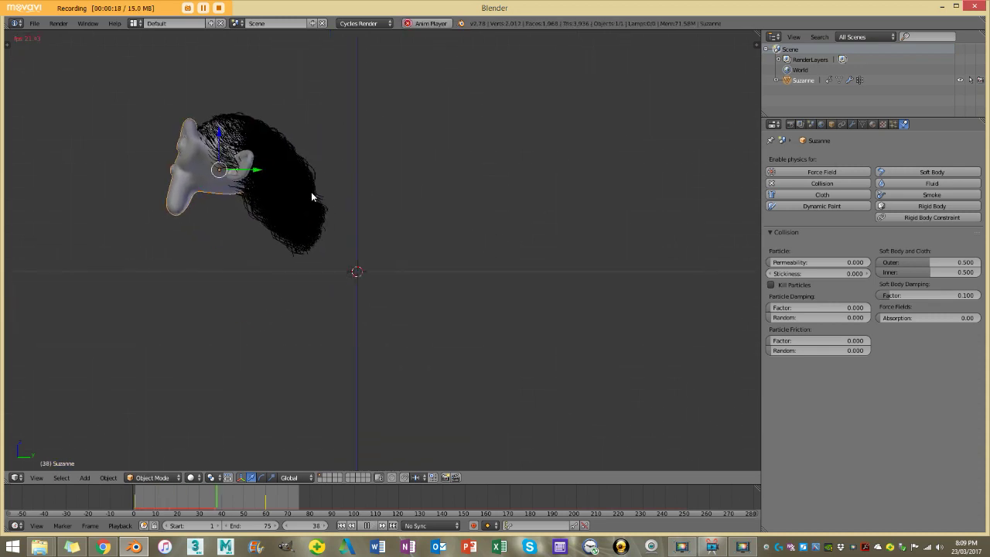
key(alt+a)
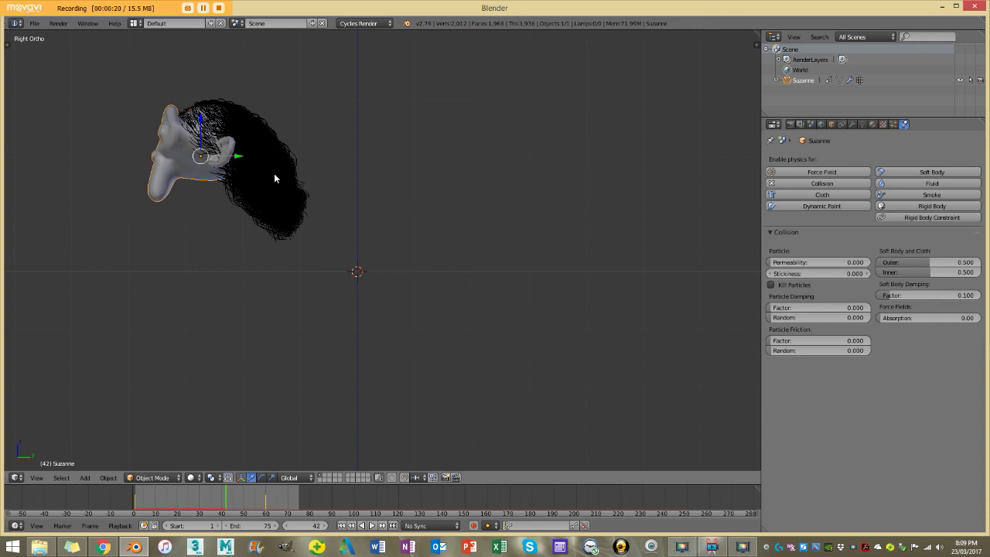
shift+middle_drag(274, 173, 369, 253)
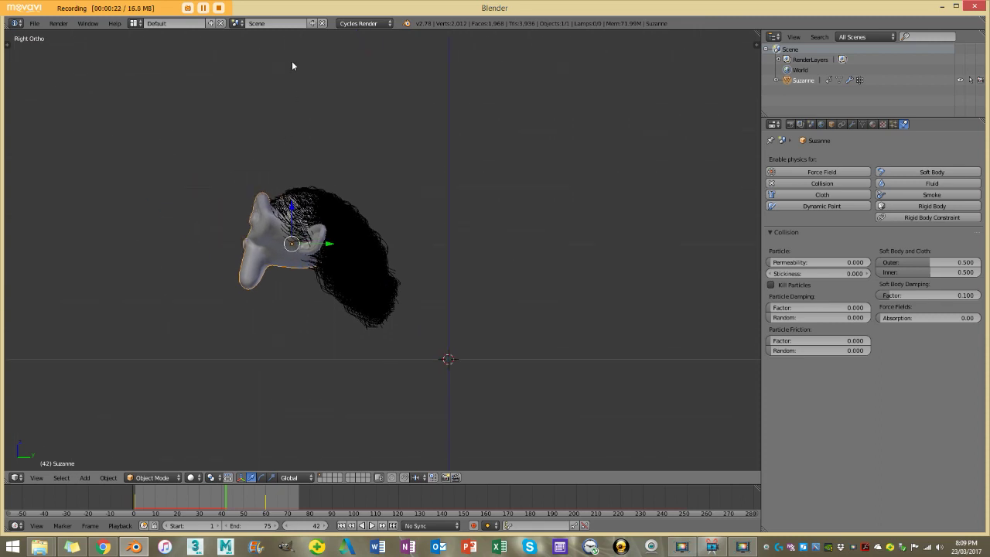
scroll(284, 248, up, 3)
key(alt+a)
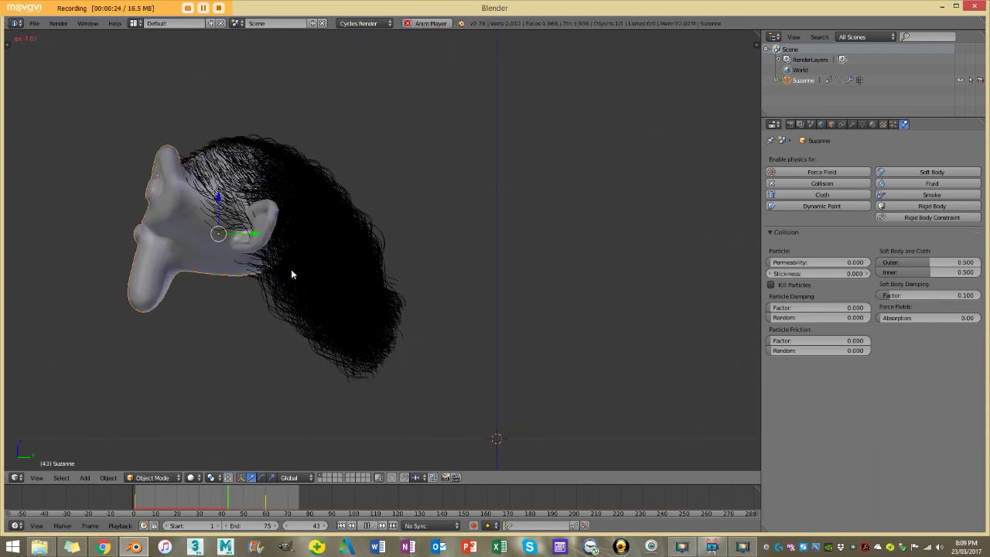
key(alt+a)
key(shift+Left)
Step: Replay the animation and inspect how the hair covers the monkey's forehead and scalp
scroll(306, 283, up, 5)
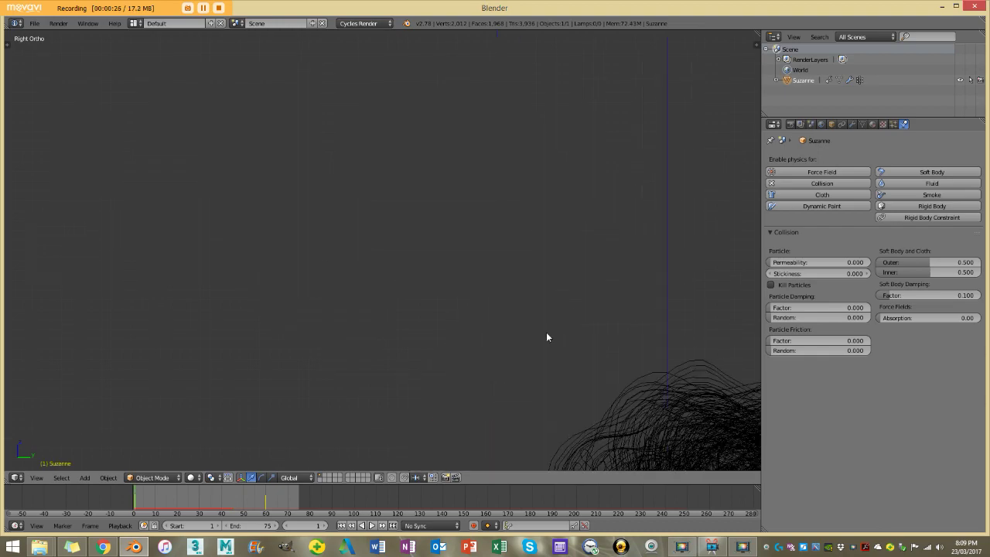
shift+middle_drag(594, 383, 499, 191)
scroll(498, 193, down, 4)
shift+middle_drag(494, 231, 478, 211)
key(alt+a)
scroll(433, 236, up, 4)
scroll(348, 235, down, 4)
key(alt+a)
middle_drag(170, 104, 281, 170)
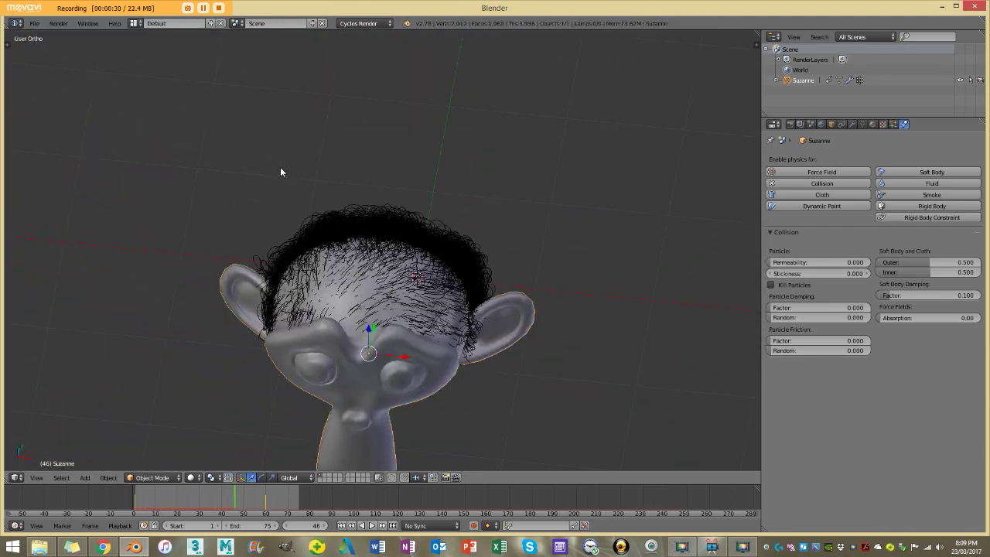
middle_drag(348, 288, 414, 275)
scroll(414, 275, up, 3)
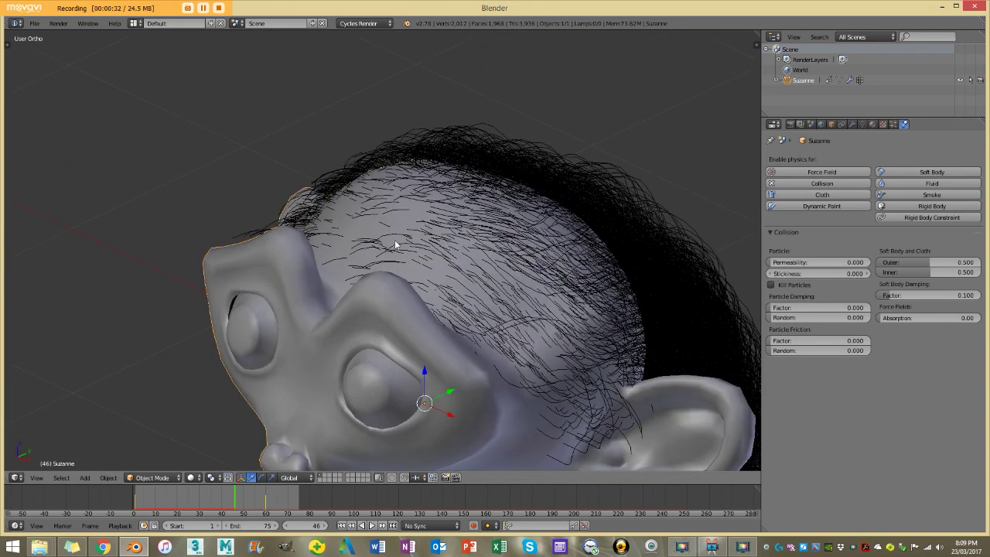
Step: Set the display amount of the simple child hairs to 185 and replay the animation from the right side
click(892, 125)
scroll(831, 367, down, 10)
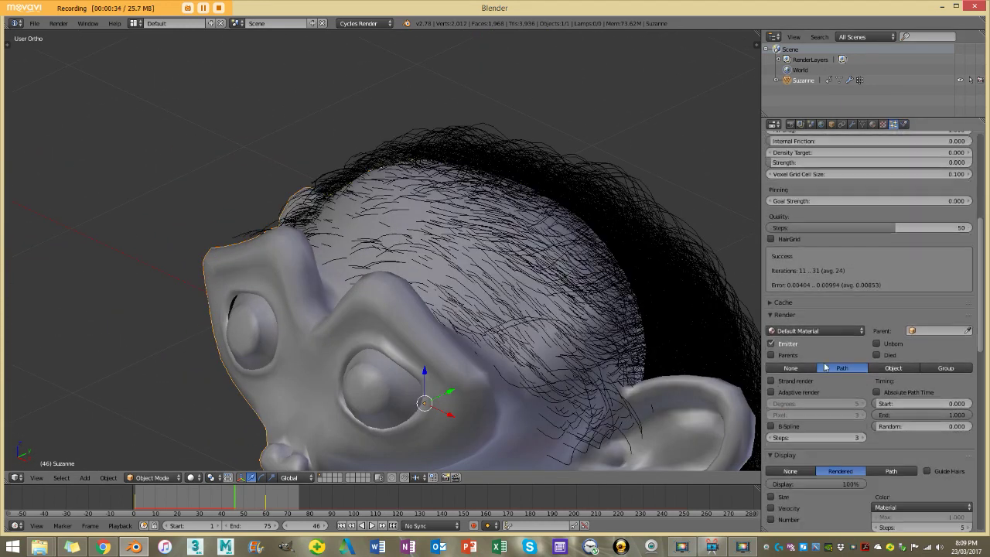
drag(825, 469, 933, 469)
scroll(603, 299, down, 5)
mouse_move(513, 281)
middle_down()
mouse_move(424, 275)
mouse_move(515, 268)
middle_up()
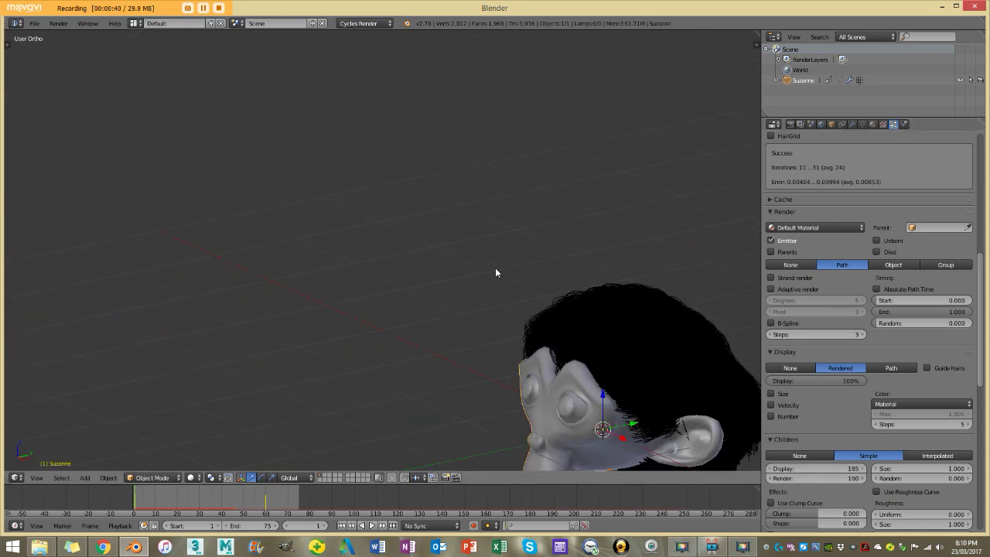
key(KP_3)
key(alt+a)
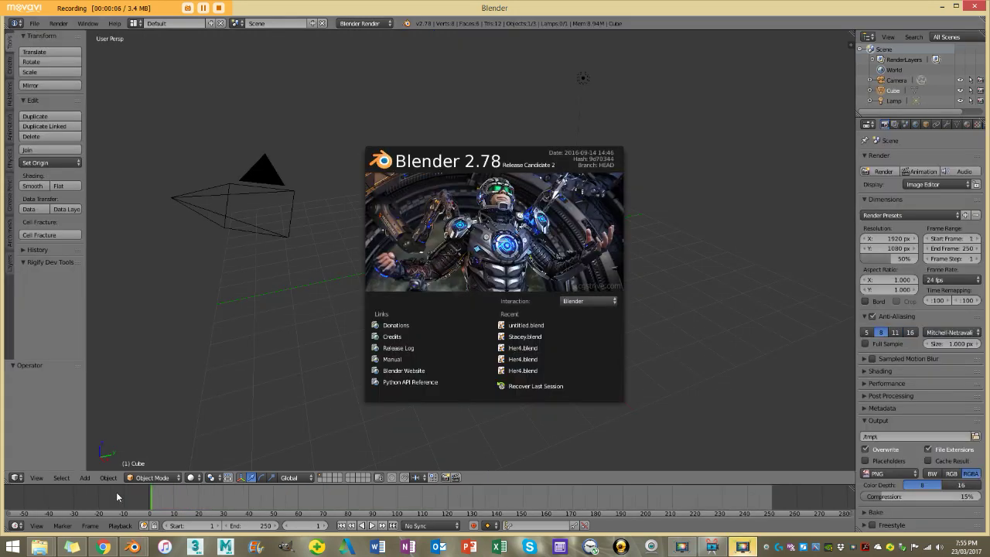
Step: Delete all default objects from the new scene and set the render engine to Cycles Render
click(714, 308)
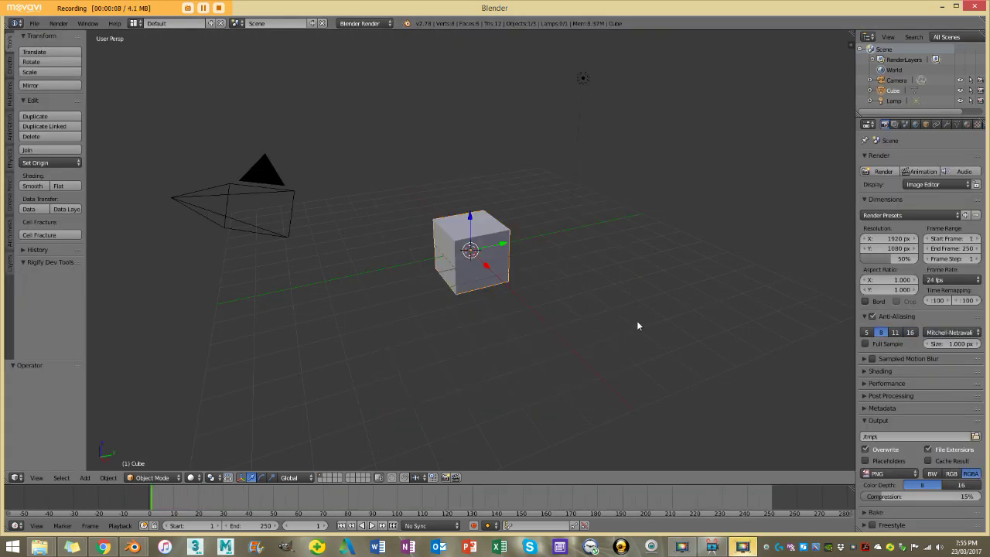
key(a)
key(a)
key(Delete)
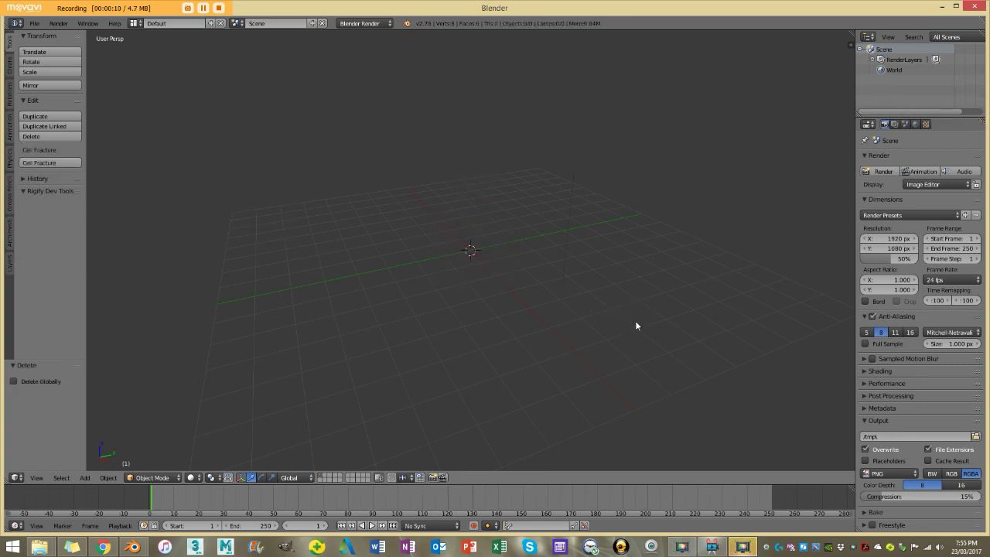
click(359, 25)
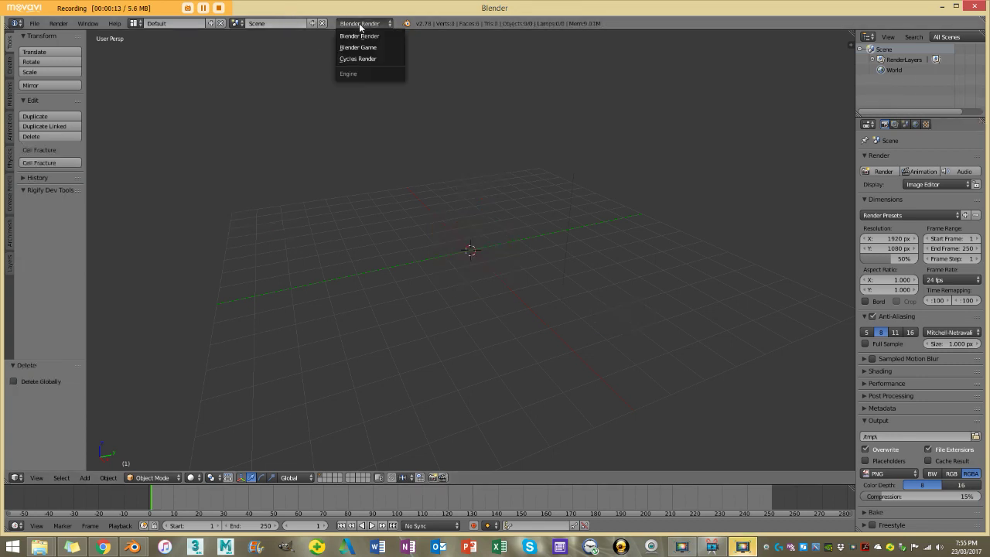
click(395, 59)
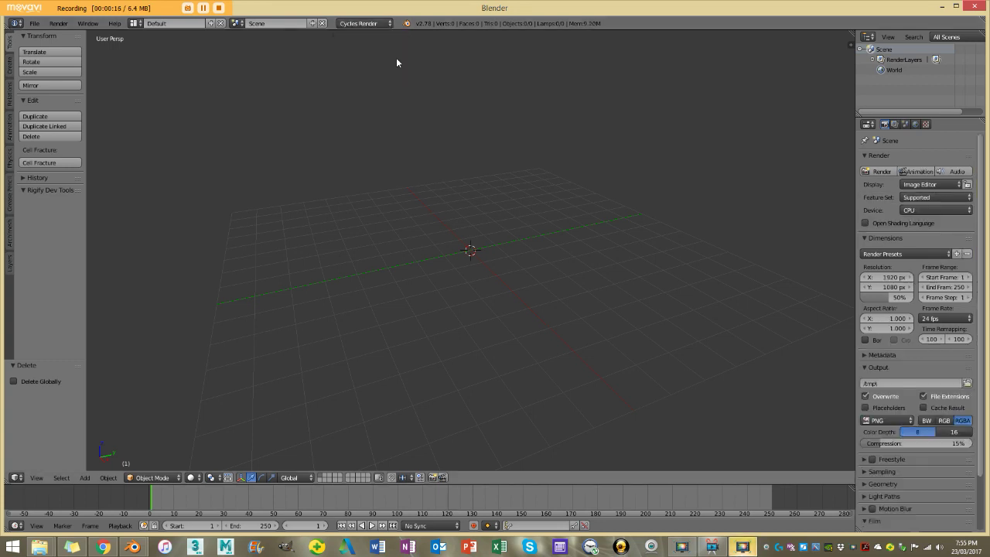
Step: Add a Monkey mesh at the scene origin in the front view
click(85, 478)
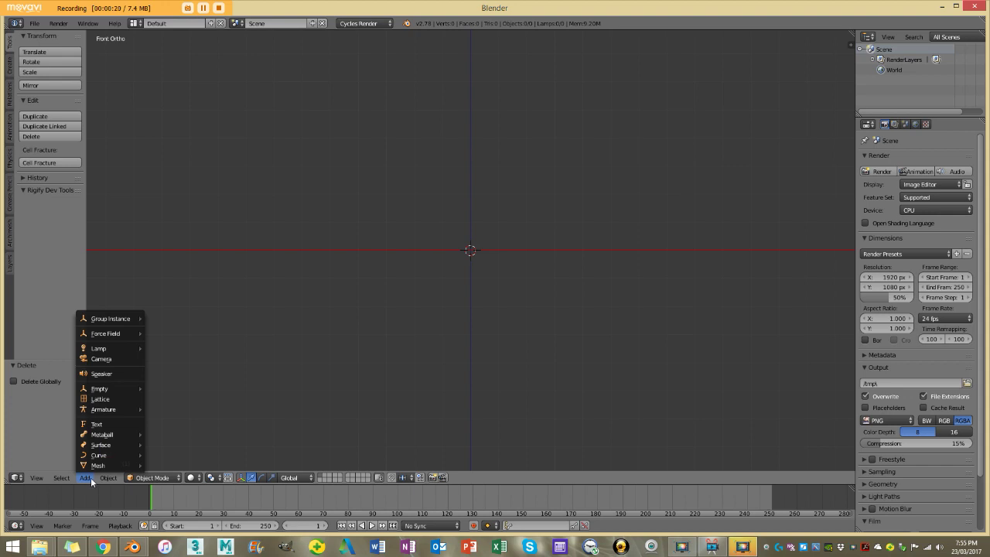
mouse_move(99, 466)
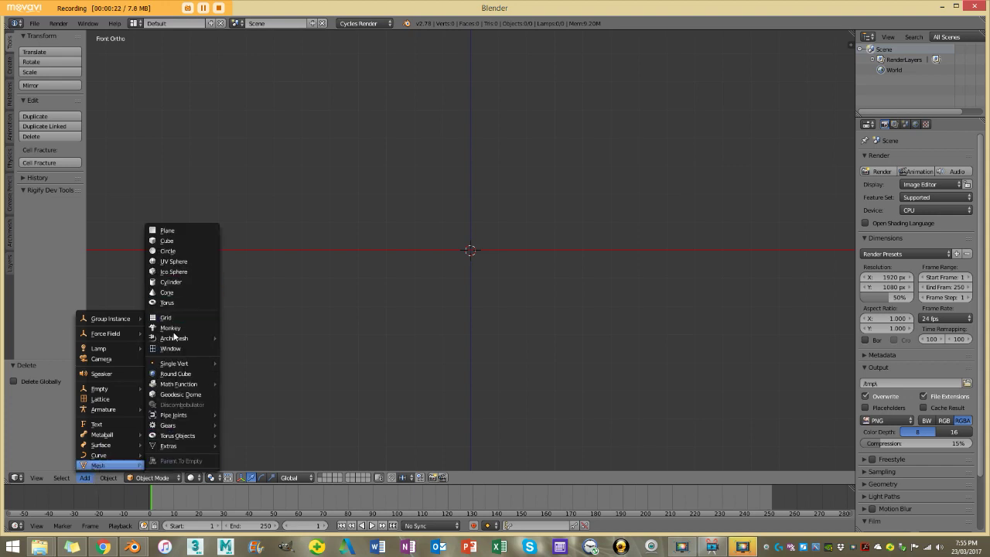
click(172, 328)
scroll(498, 264, up, 6)
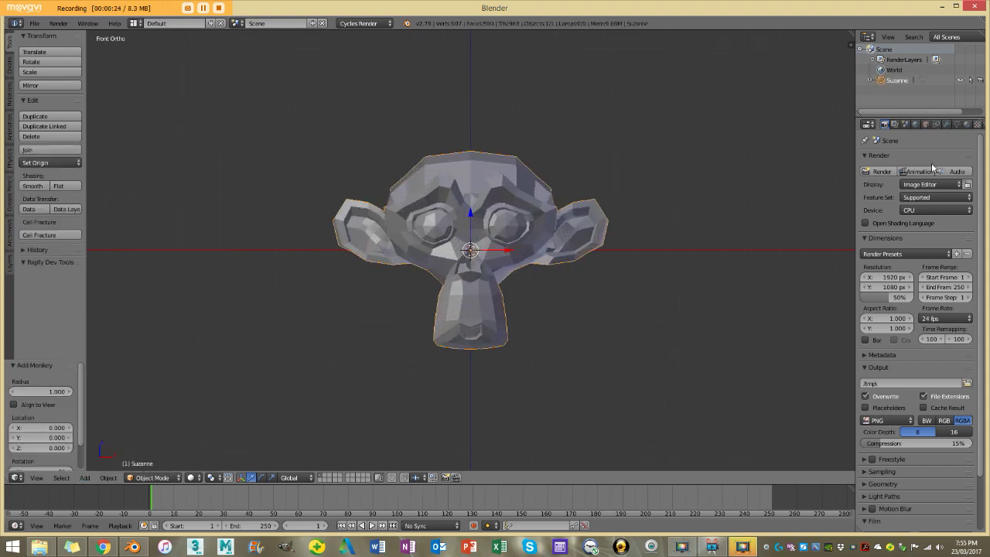
Step: Smooth the monkey head with Smooth shading and an applied Subdivision Surface modifier
click(948, 124)
click(917, 160)
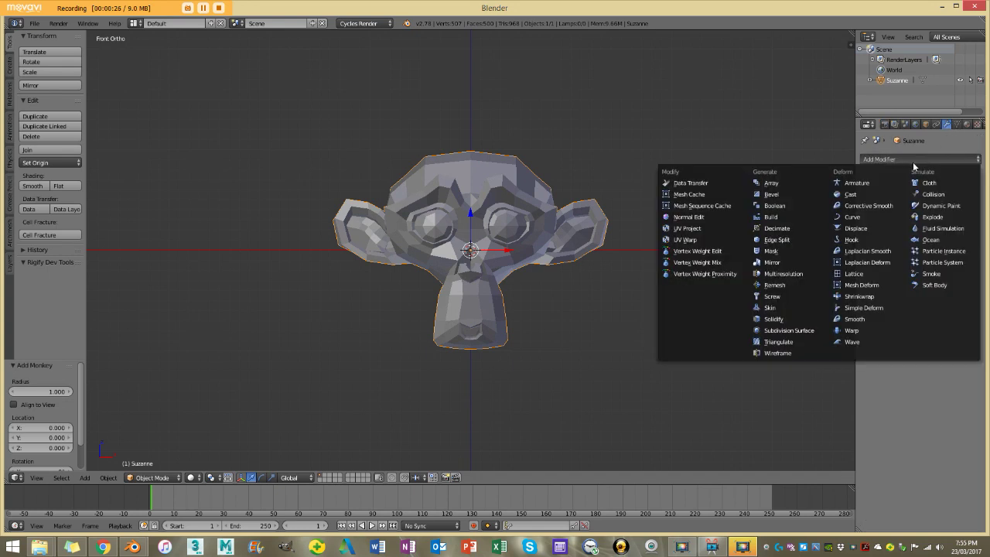
click(794, 330)
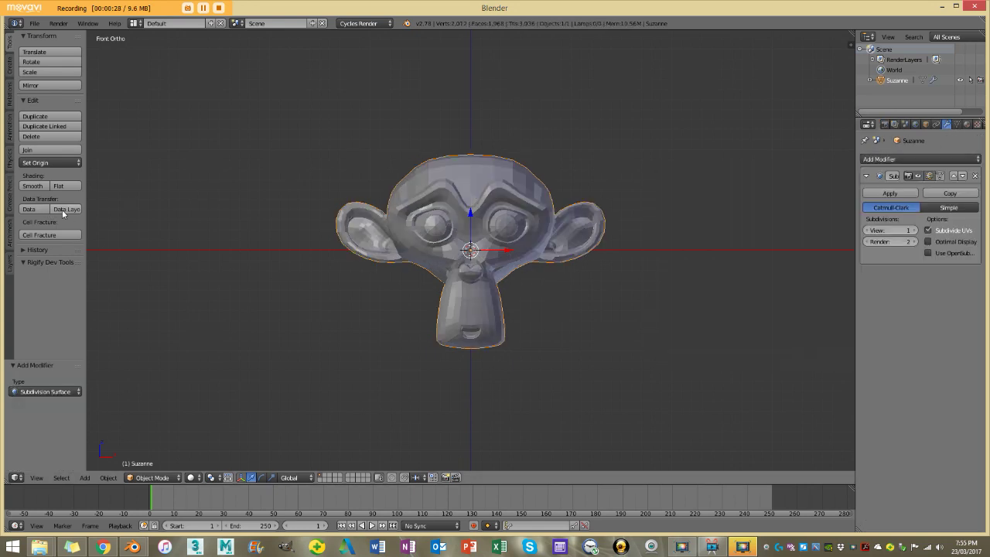
click(28, 187)
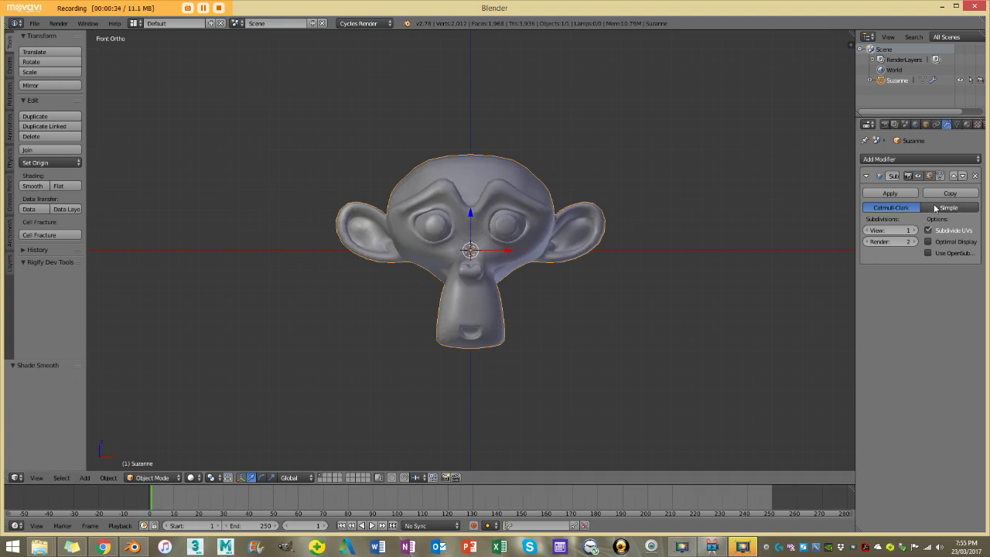
click(892, 193)
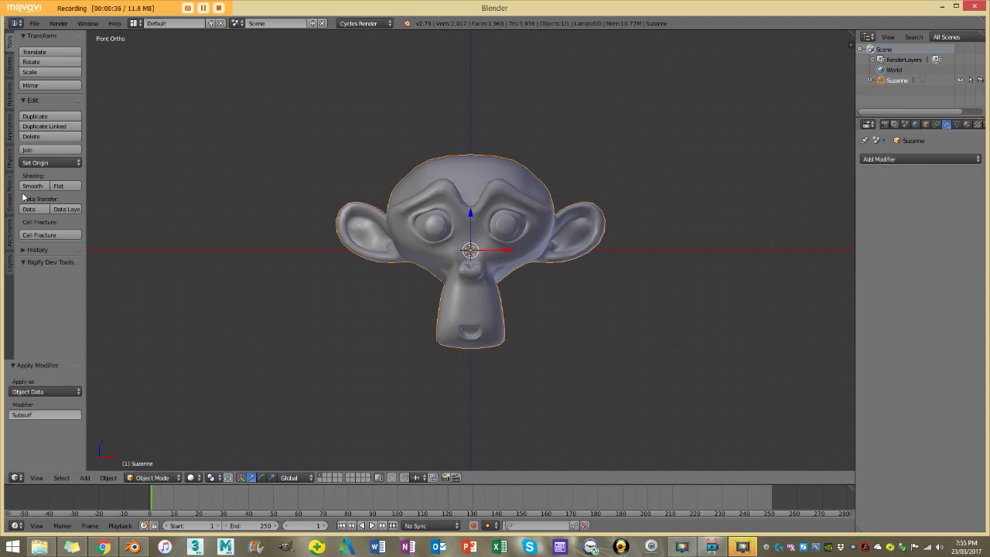
Step: Add a particle system to the monkey head, set its type to Hair and enable the Advanced settings
middle_drag(418, 225, 453, 221)
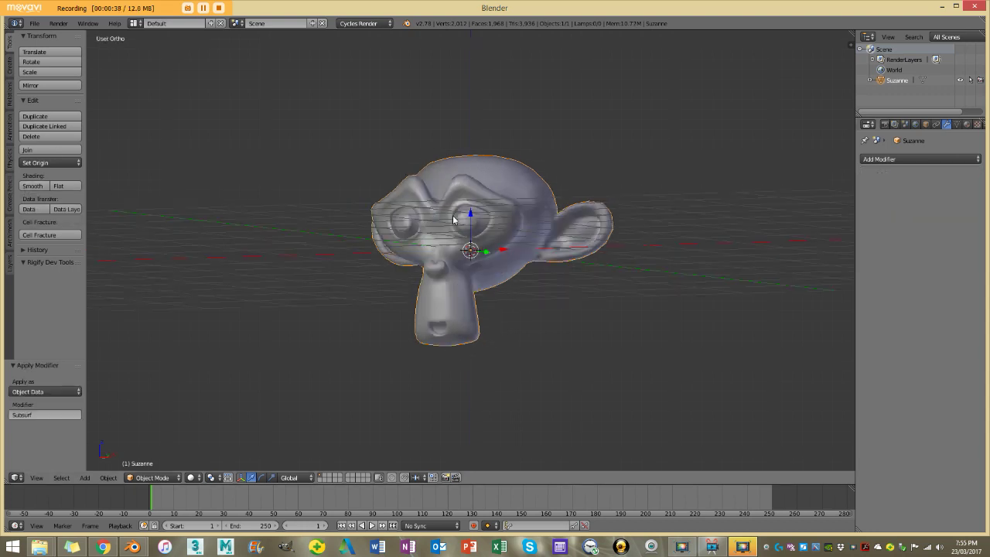
key(KP_3)
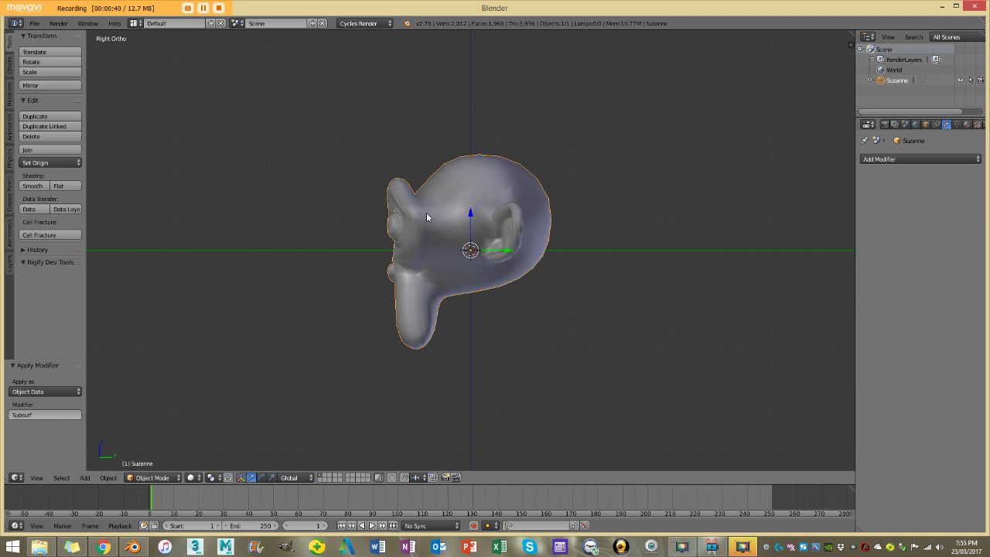
scroll(462, 168, up, 4)
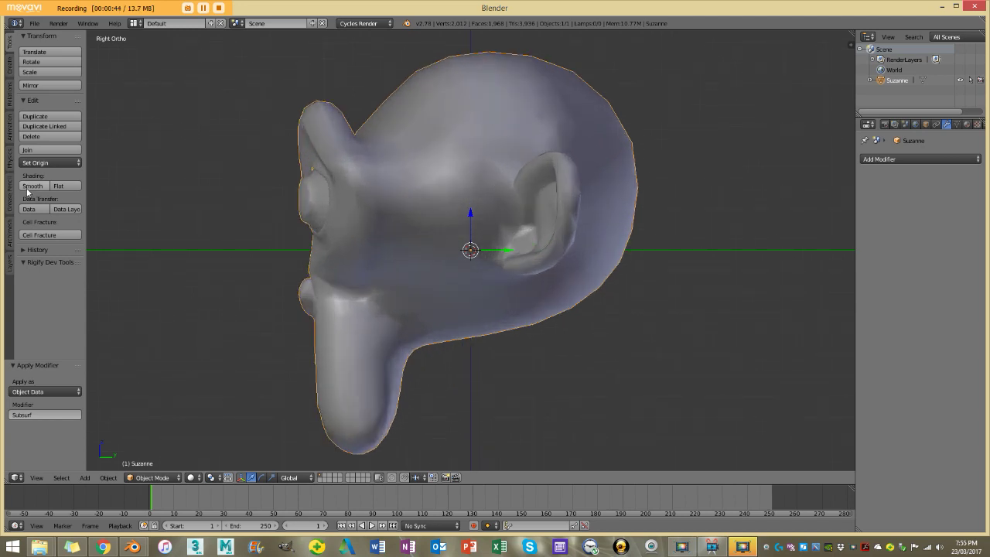
scroll(517, 219, down, 4)
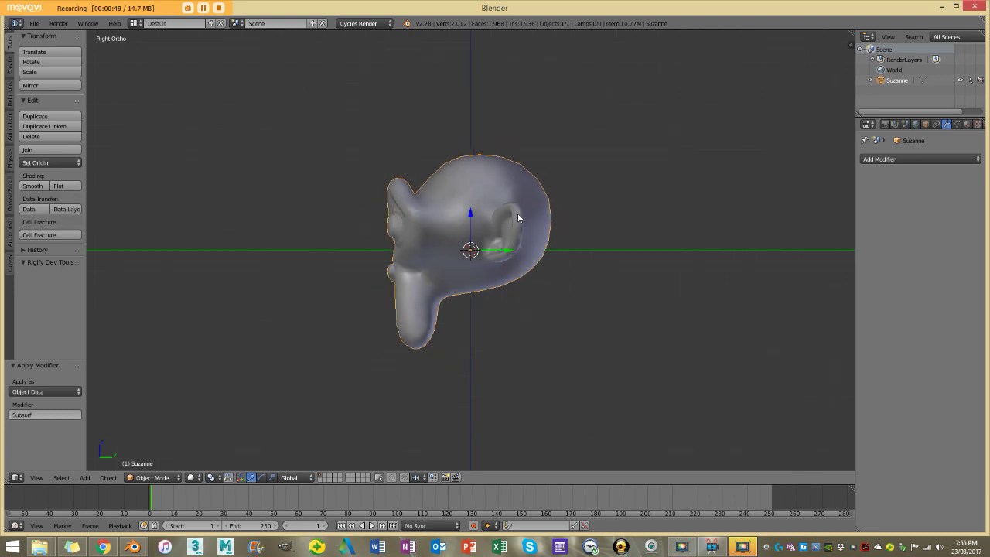
drag(857, 124, 759, 124)
click(892, 125)
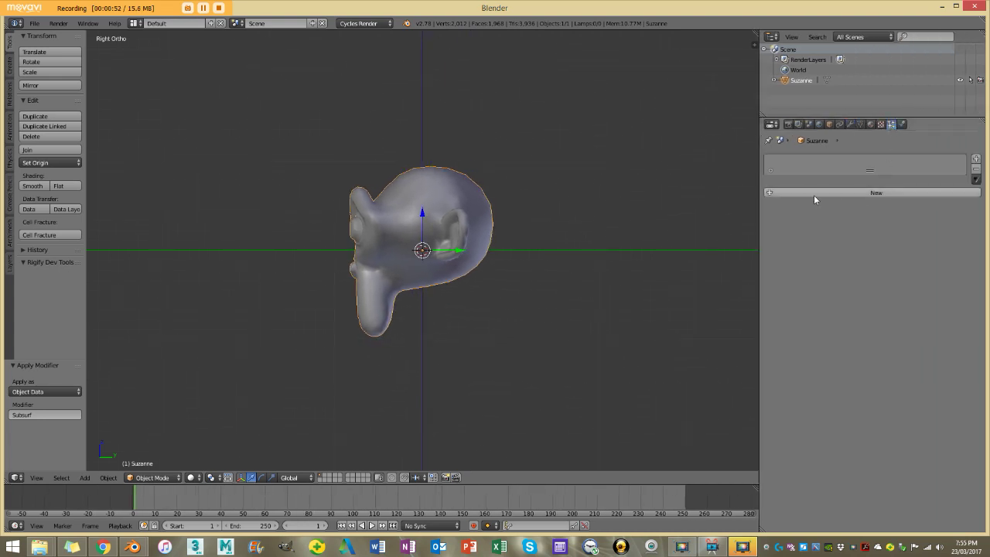
click(900, 194)
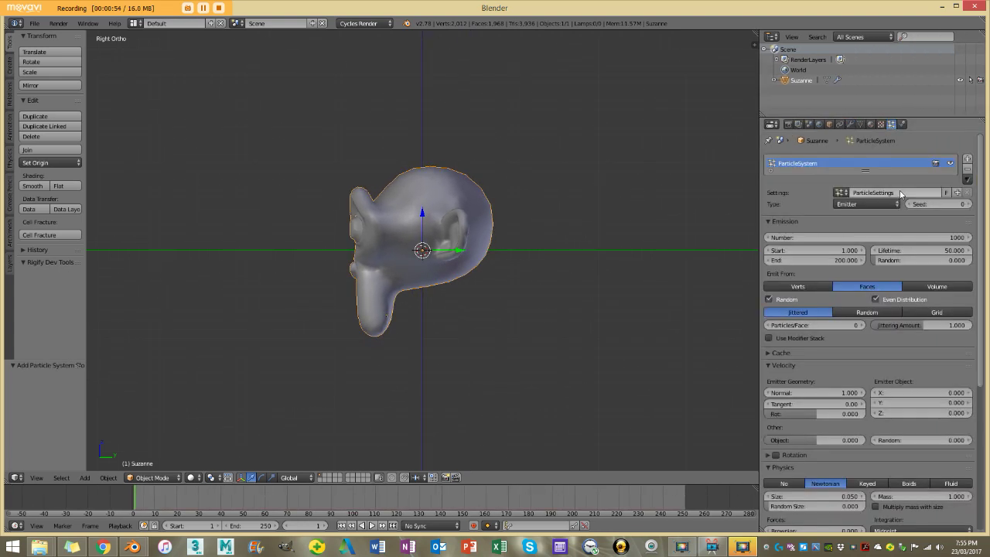
click(856, 204)
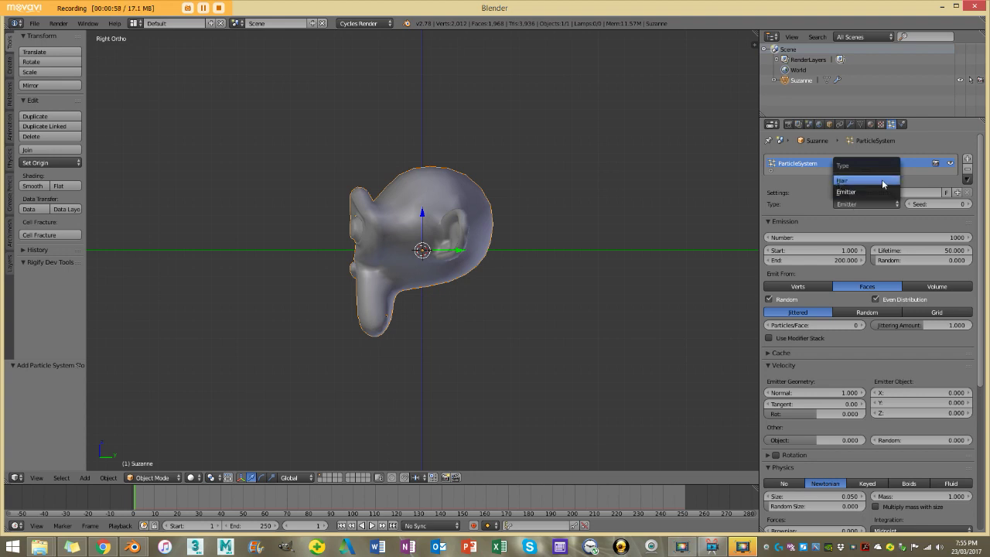
click(882, 184)
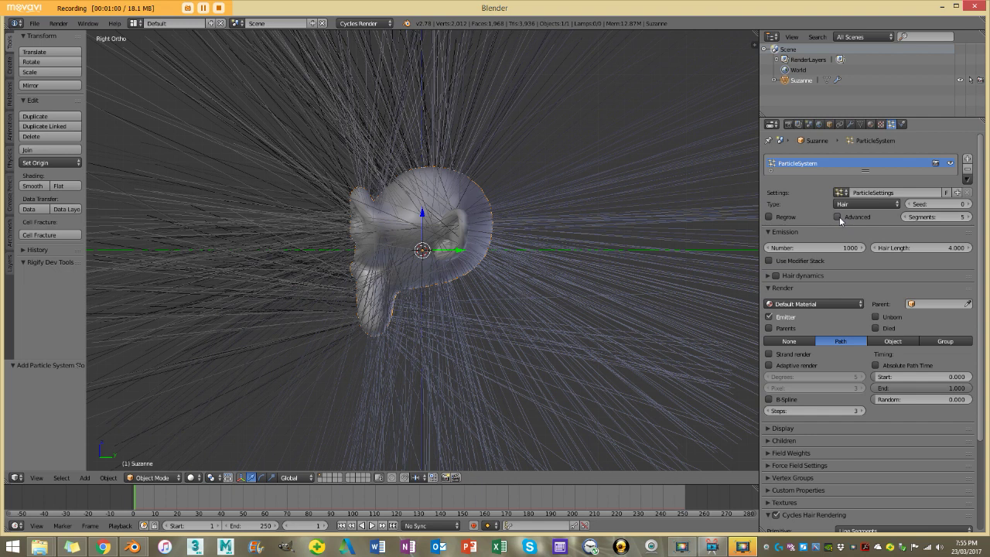
click(838, 218)
scroll(515, 223, down, 1)
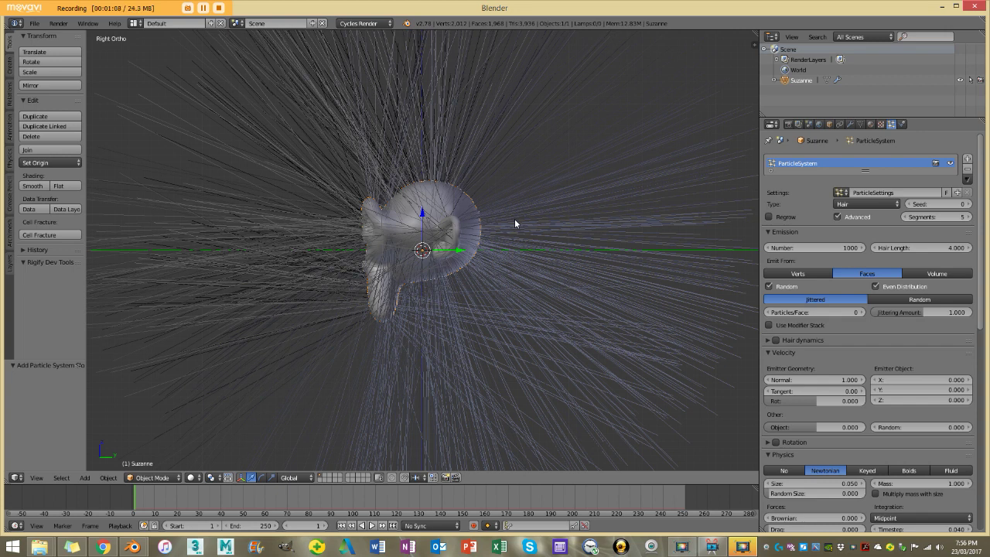
Step: In Edit Mode, clear the mesh selection and circle-select the upper and back part of the monkey's skull in the side view
click(140, 475)
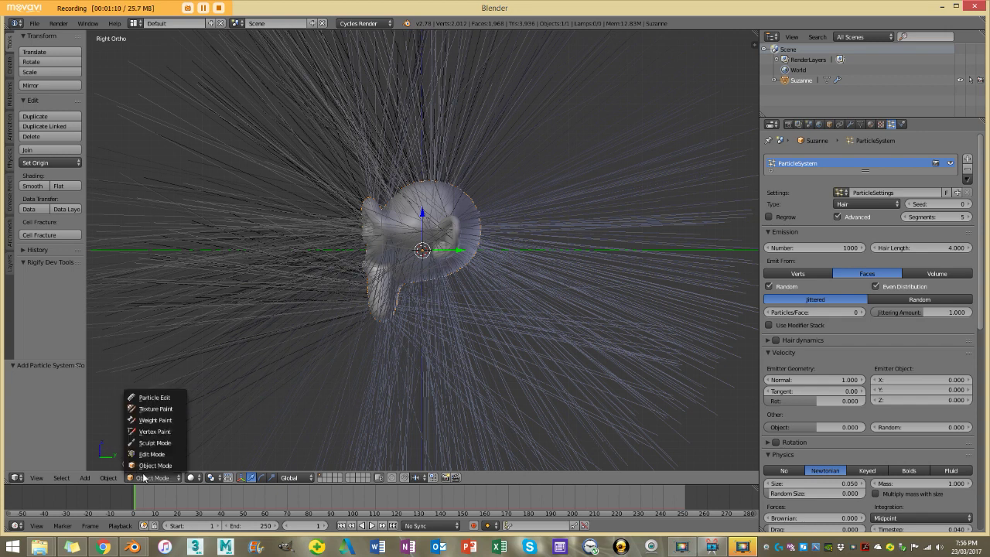
click(149, 457)
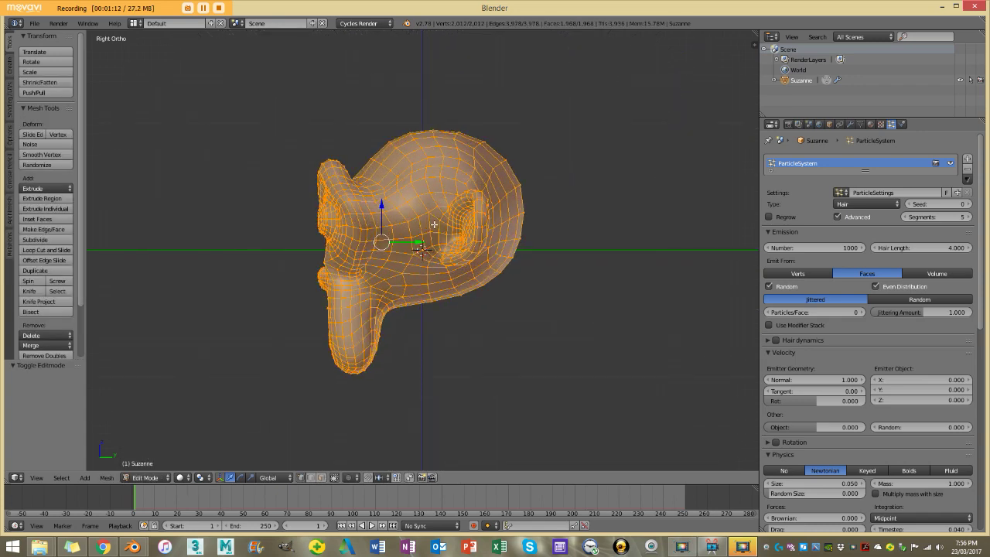
key(a)
scroll(449, 194, up, 4)
scroll(449, 194, down, 5)
scroll(448, 194, up, 2)
key(c)
scroll(449, 168, down, 8)
mouse_move(403, 123)
mouse_down()
mouse_move(471, 106)
mouse_move(585, 177)
mouse_move(393, 118)
mouse_move(371, 99)
mouse_move(515, 244)
mouse_move(490, 262)
mouse_up()
right_click(490, 262)
Step: Extend the circle selection over the monkey's scalp, starting from the top view
key(KP_7)
key(c)
mouse_move(652, 172)
middle_down()
mouse_move(608, 160)
mouse_move(596, 181)
mouse_move(607, 197)
middle_up()
mouse_move(170, 107)
middle_down()
mouse_move(277, 155)
mouse_move(237, 195)
mouse_move(449, 304)
mouse_move(456, 272)
middle_up()
right_click(237, 195)
key(z)
key(c)
mouse_move(333, 328)
middle_down()
mouse_move(335, 300)
mouse_move(352, 331)
mouse_move(447, 270)
middle_up()
right_click(353, 331)
key(c)
mouse_move(513, 214)
middle_down()
mouse_move(456, 244)
mouse_move(451, 170)
middle_up()
right_click(459, 204)
Step: Fill in the missed scalp faces along the hairline and down the back of the head between the ears, leaving the ears unselected
middle_drag(424, 203, 567, 216)
key(c)
mouse_move(351, 214)
middle_down()
mouse_move(322, 216)
mouse_move(404, 245)
mouse_move(435, 287)
middle_up()
right_click(333, 220)
scroll(461, 289, up, 2)
key(c)
mouse_move(509, 267)
middle_down()
mouse_move(513, 254)
mouse_move(490, 320)
middle_up()
key(Escape)
middle_drag(491, 283, 464, 255)
key(c)
mouse_move(454, 210)
mouse_down()
mouse_move(452, 255)
mouse_move(477, 143)
mouse_up()
scroll(489, 134, down, 5)
middle_drag(489, 133, 399, 234)
scroll(399, 235, up, 5)
shift+right_click(384, 251)
mouse_move(451, 256)
middle_down()
mouse_move(390, 245)
mouse_move(378, 257)
middle_up()
middle_drag(384, 299, 418, 277)
shift+right_click(448, 279)
shift+right_click(475, 276)
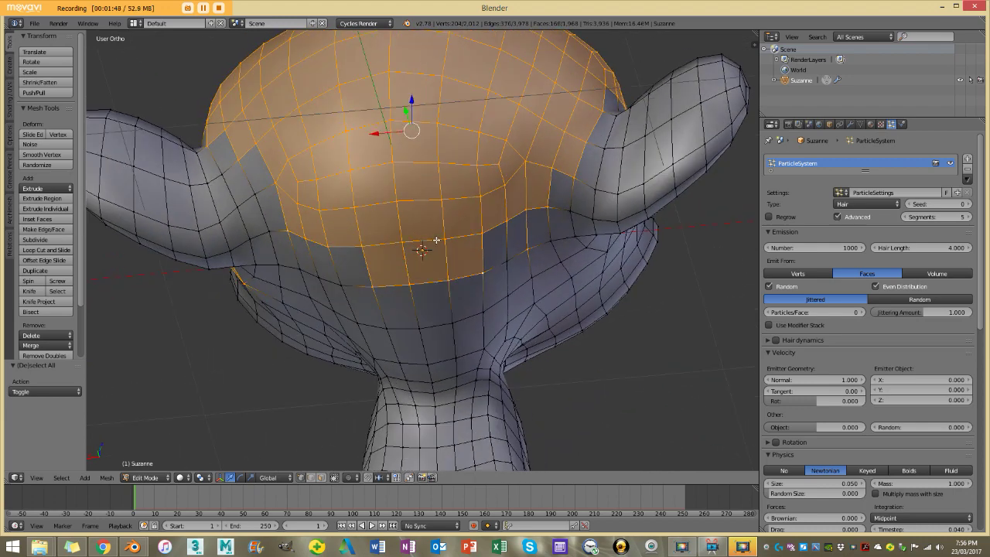
scroll(437, 241, down, 5)
middle_drag(437, 240, 603, 240)
scroll(531, 253, up, 2)
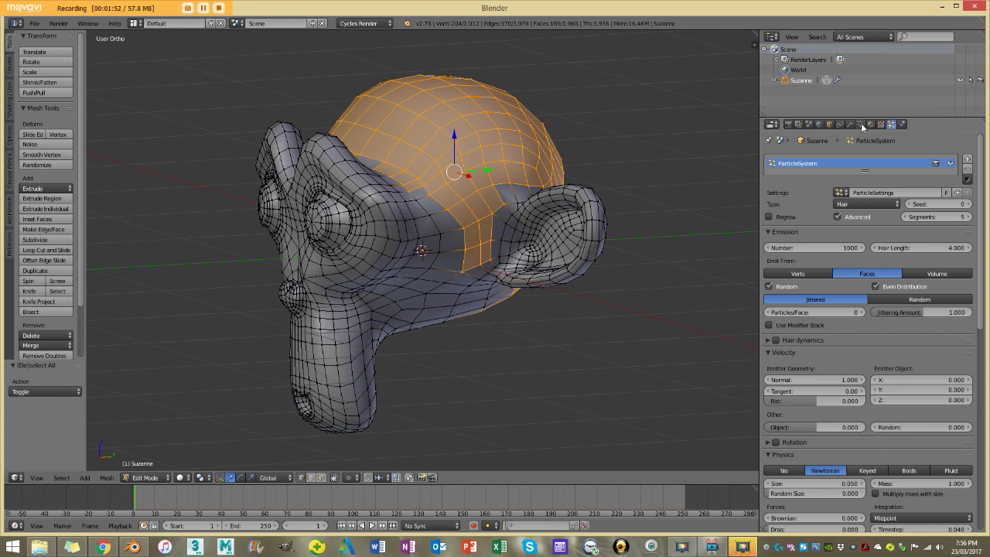
Step: Create a vertex group named Hair, assign the selected scalp vertices to it and return to Object Mode
click(860, 124)
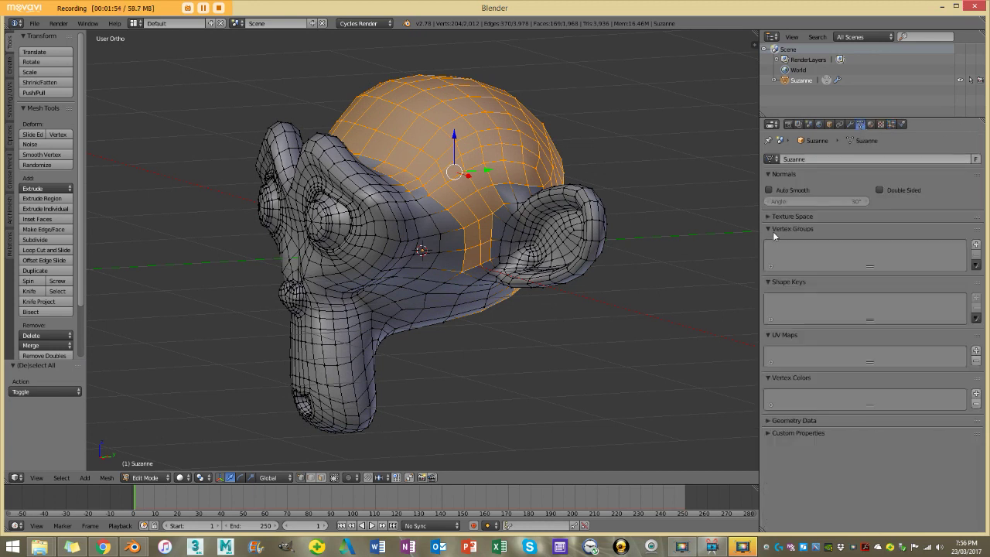
click(976, 246)
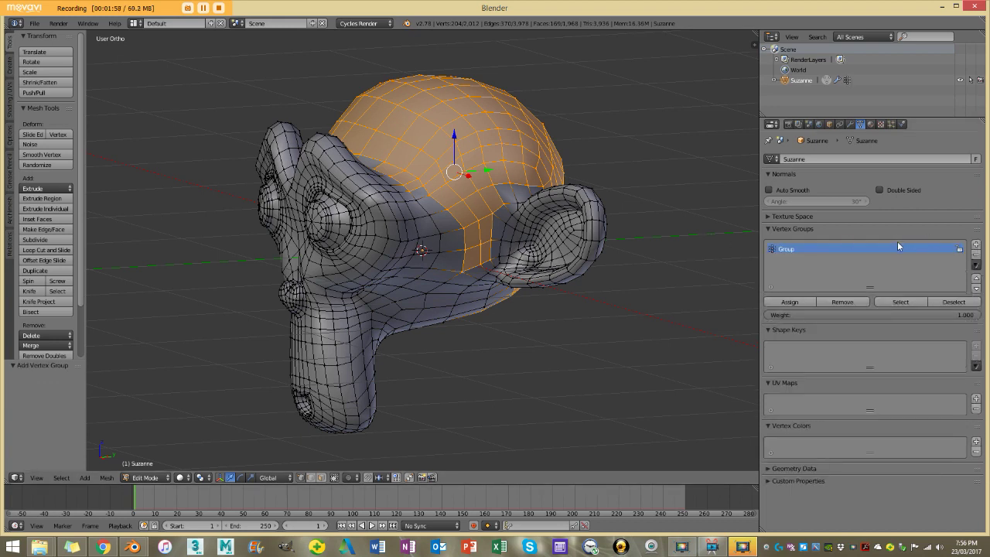
double_click(800, 249)
text(Hair)
middle_drag(587, 199, 679, 195)
click(789, 302)
key(Tab)
scroll(499, 240, down, 5)
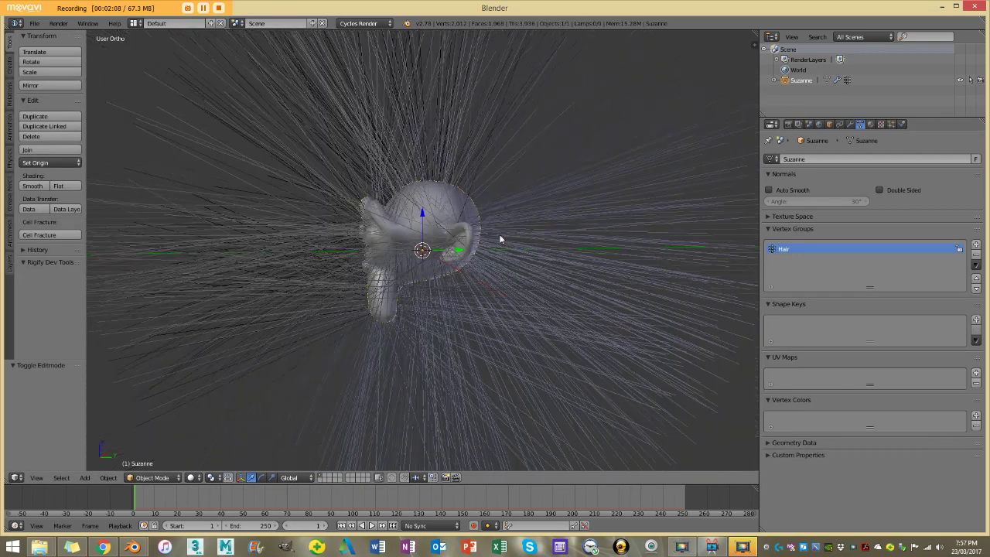
Step: Set the particle system's Density vertex group to Hair so that hair grows only from the scalp
key(KP_3)
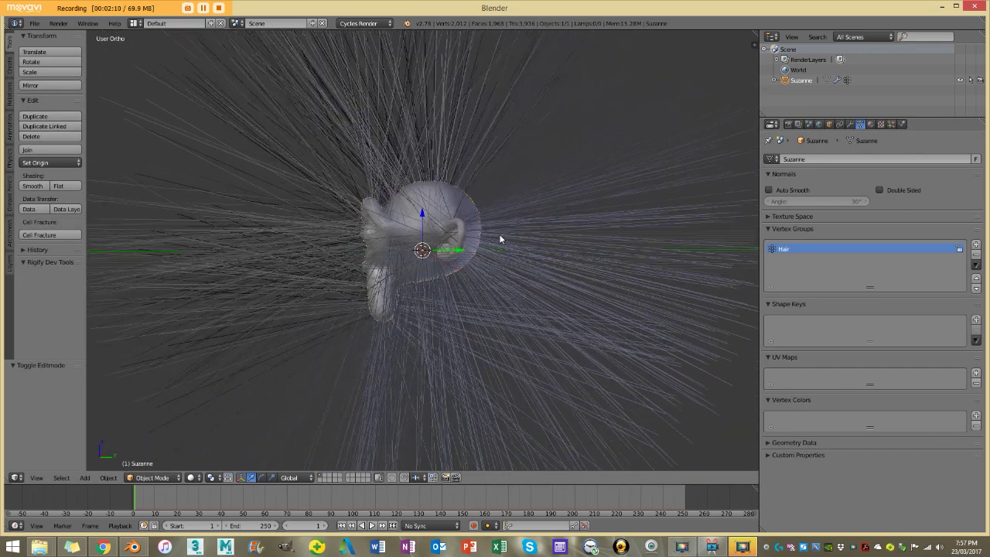
scroll(509, 219, up, 3)
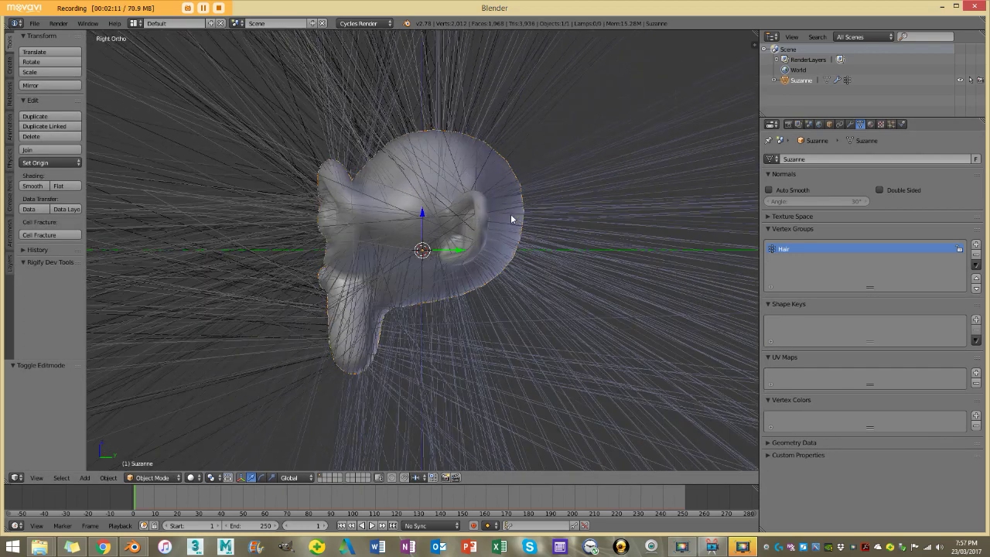
click(891, 125)
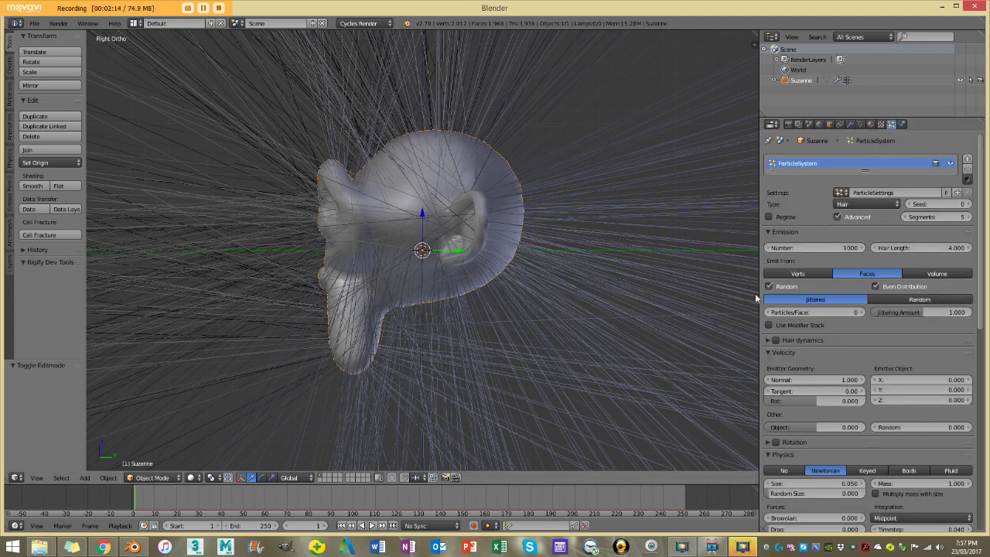
scroll(847, 300, down, 15)
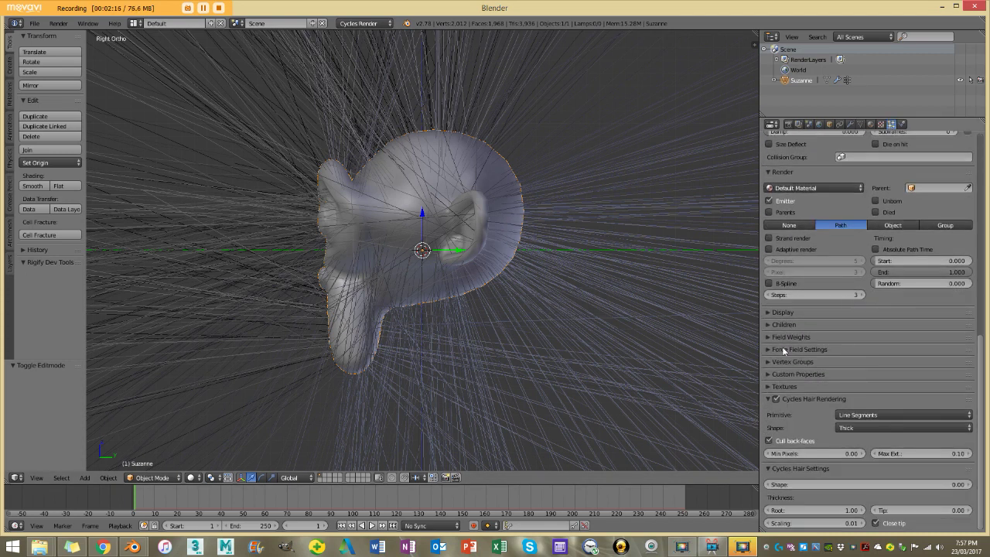
click(772, 359)
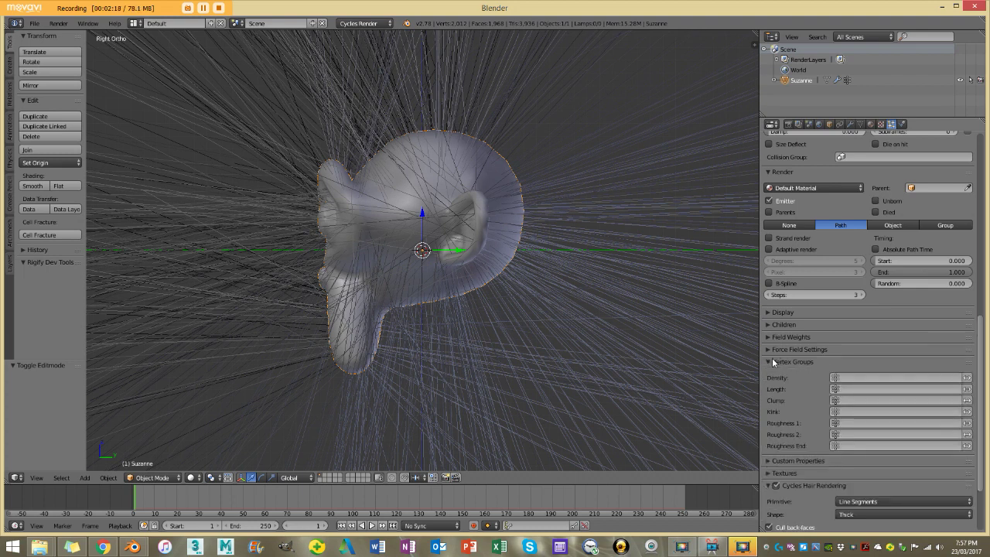
click(881, 378)
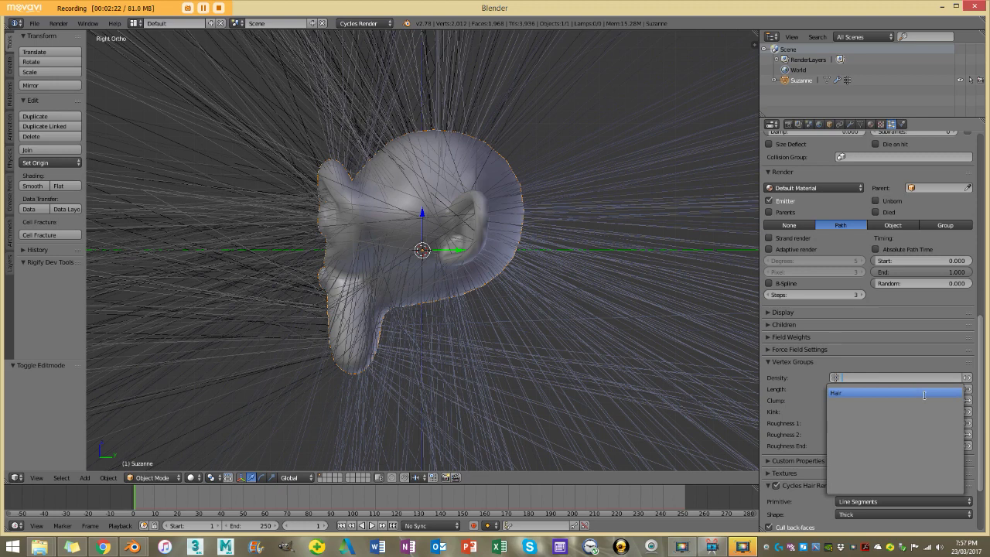
click(879, 393)
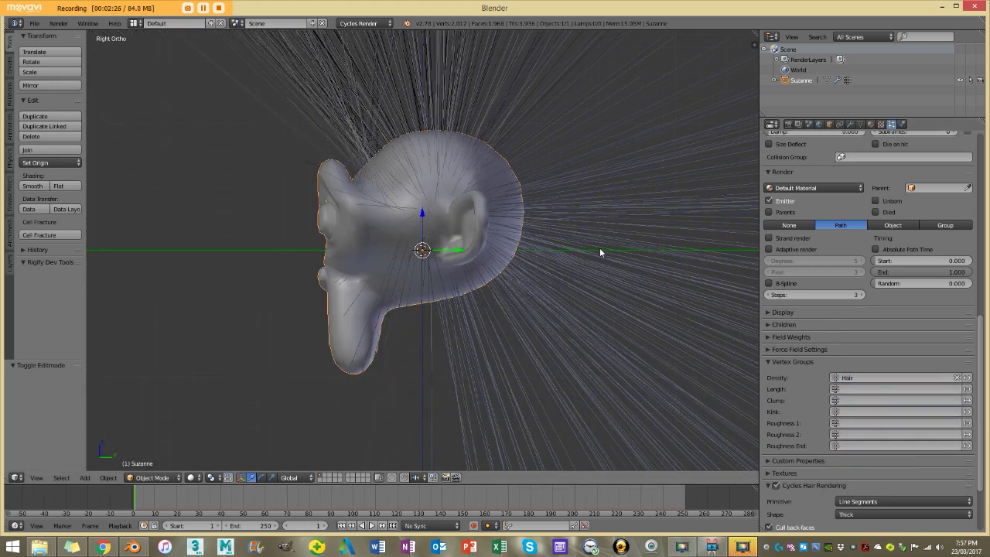
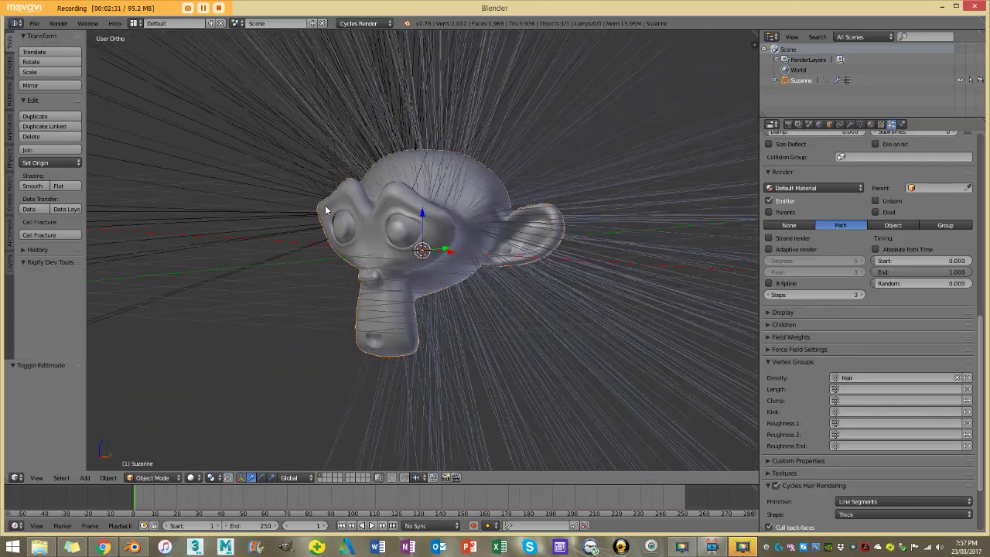
Step: Shorten the particle system's Hair Length to about 1.11, viewing the head from the side
key(KP_3)
scroll(947, 227, up, 15)
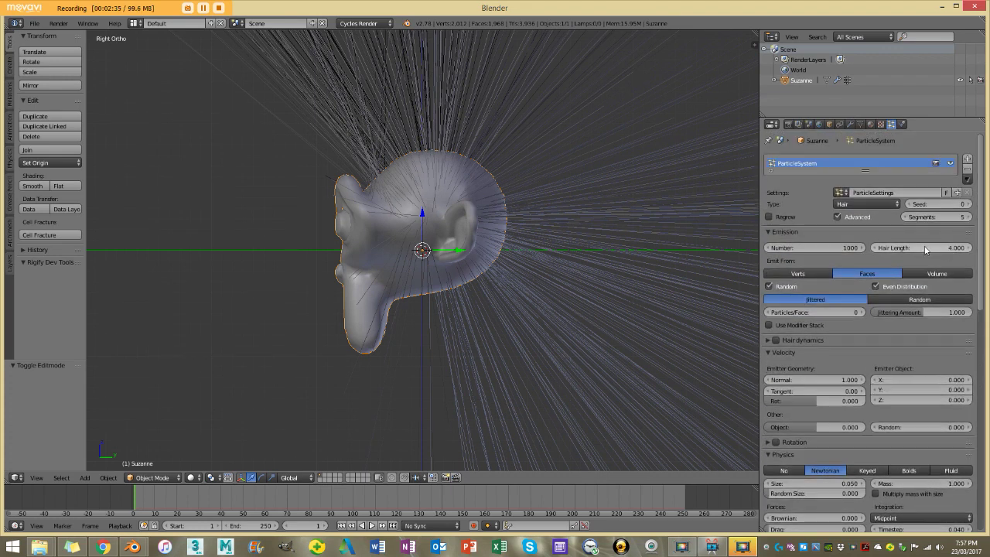
drag(936, 251, 874, 251)
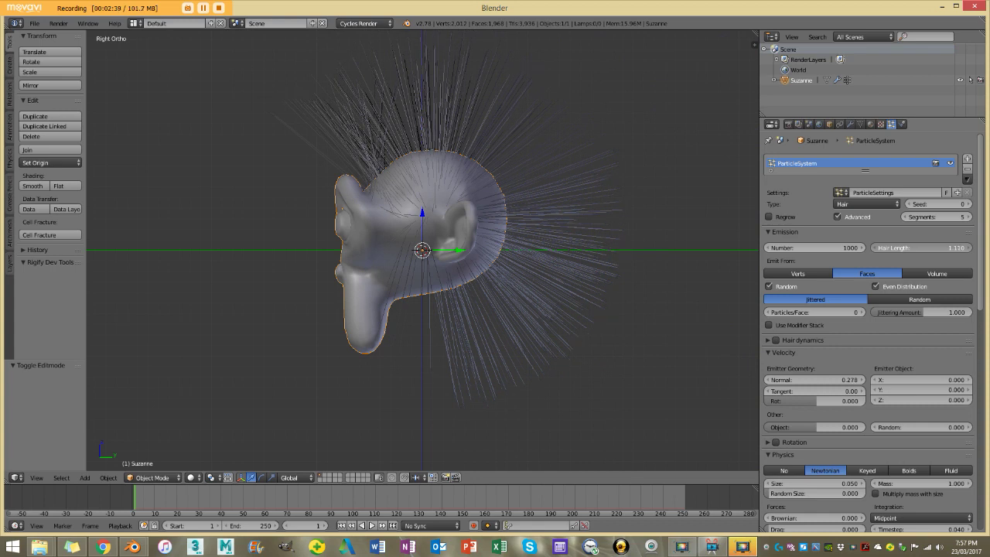
Step: Add Simple children to the hair particles and set their Display amount to 5
scroll(903, 254, down, 10)
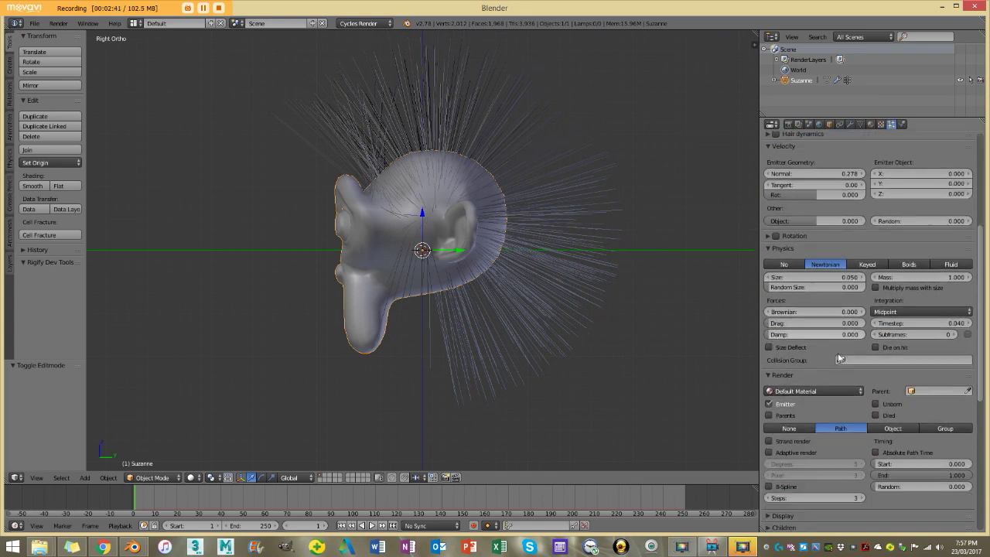
scroll(848, 333, down, 1)
click(769, 360)
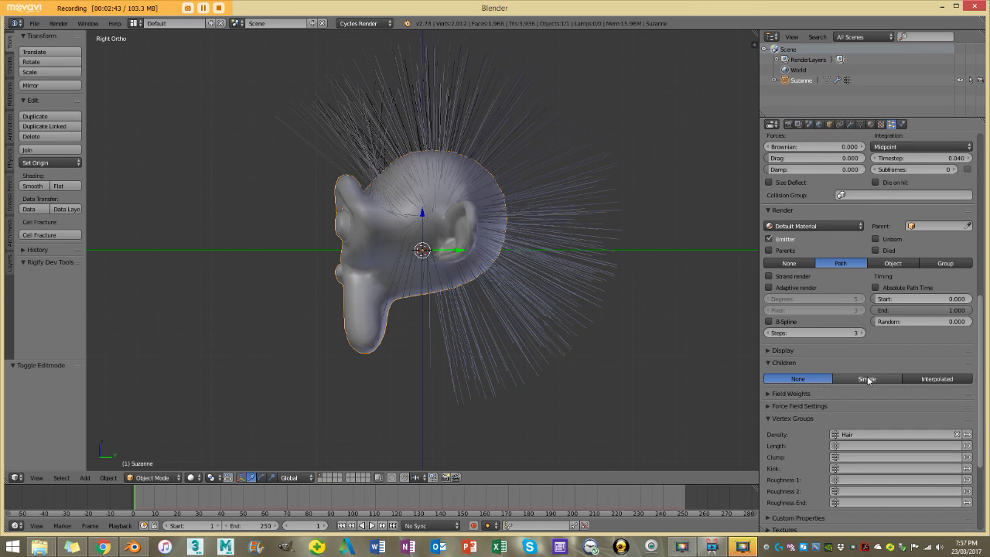
click(866, 379)
scroll(820, 396, down, 2)
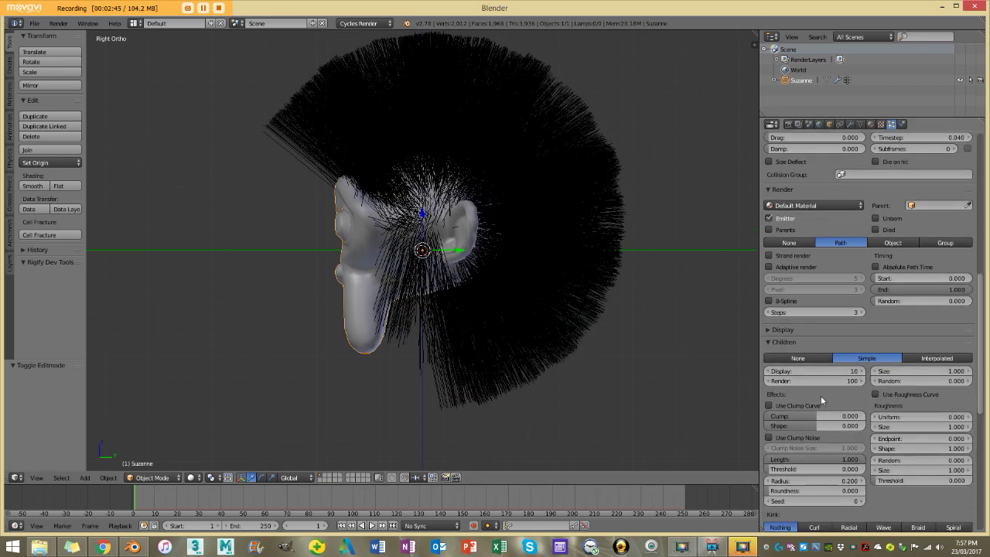
click(819, 351)
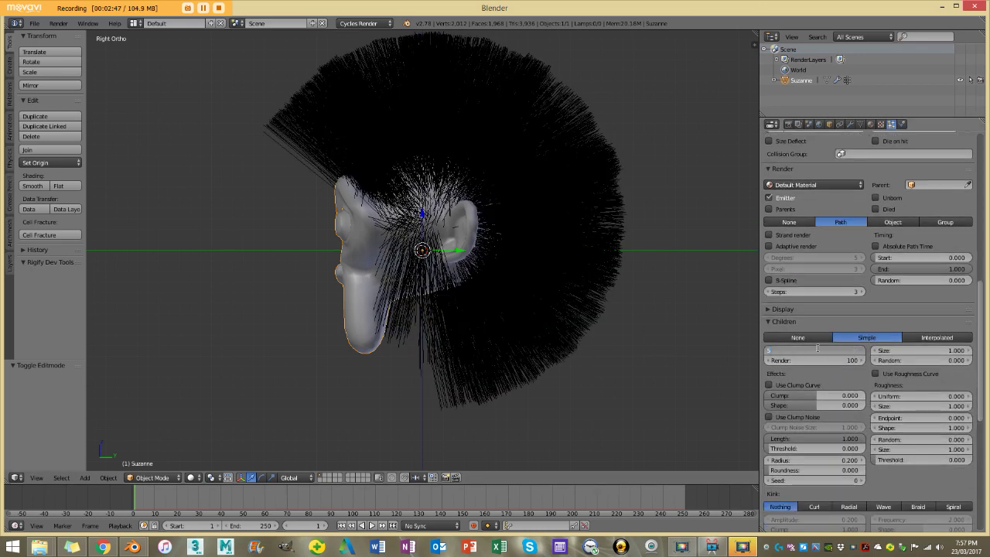
key(Return)
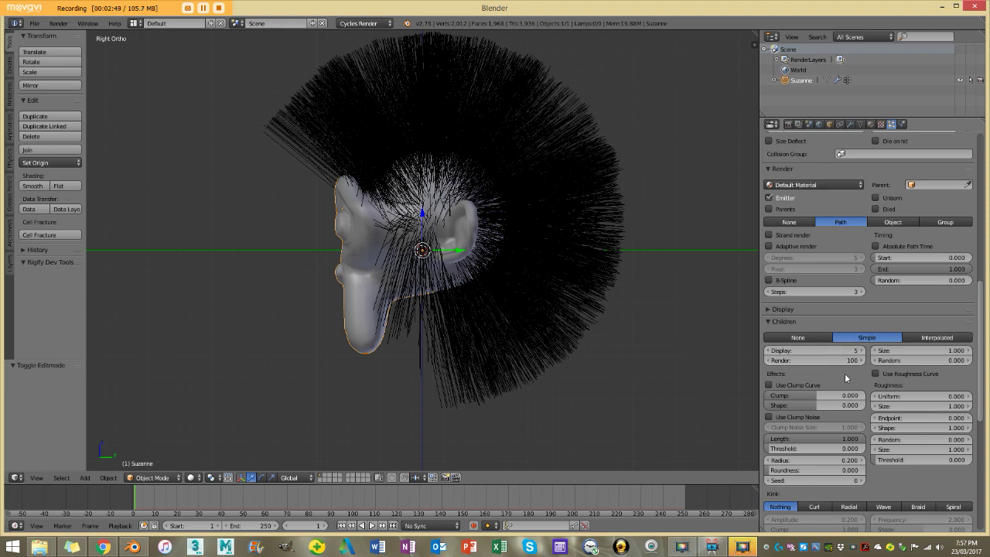
Step: Raise the hair's viewport display Steps to 5 and check the strands in the view
scroll(942, 378, down, 2)
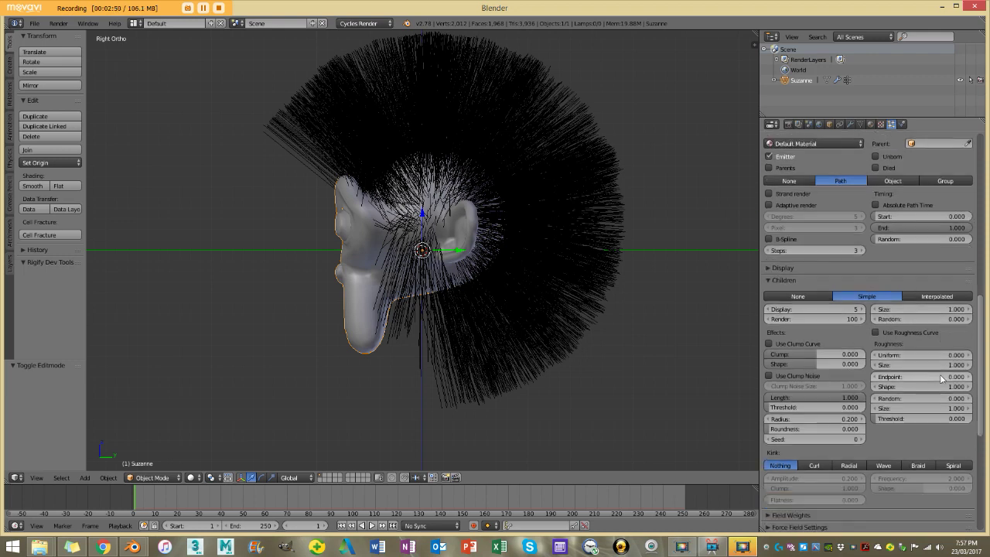
click(780, 267)
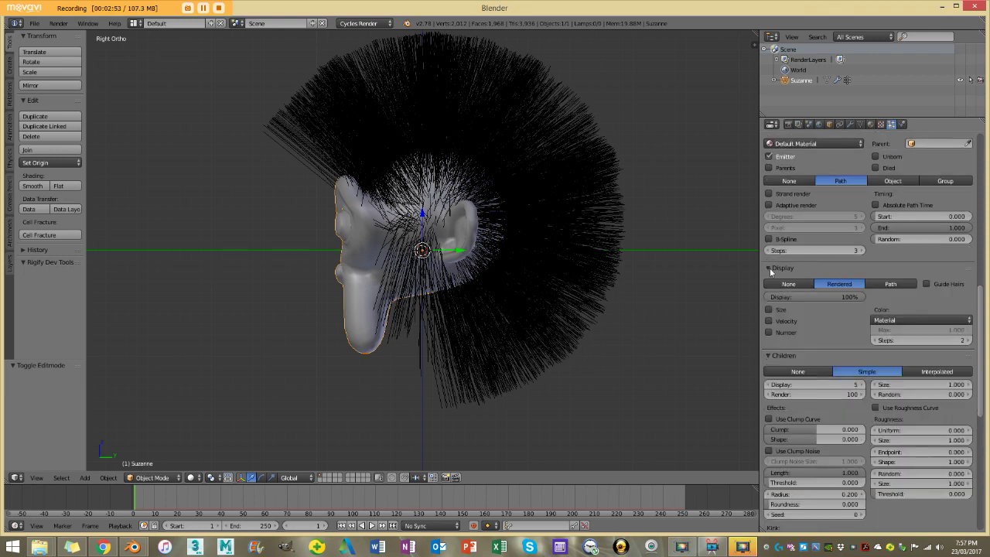
click(968, 343)
click(968, 343)
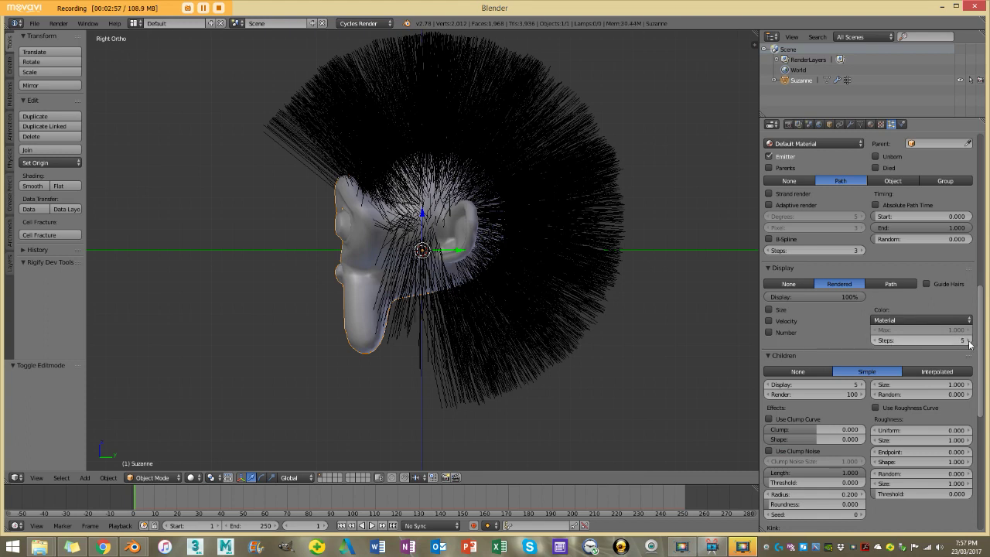
middle_drag(320, 229, 402, 232)
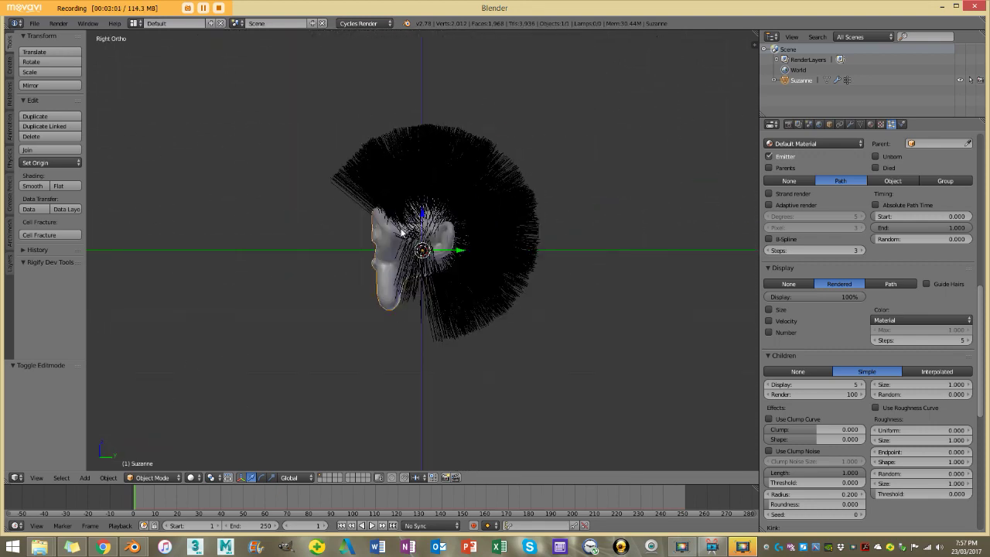
scroll(401, 232, up, 5)
scroll(376, 286, down, 3)
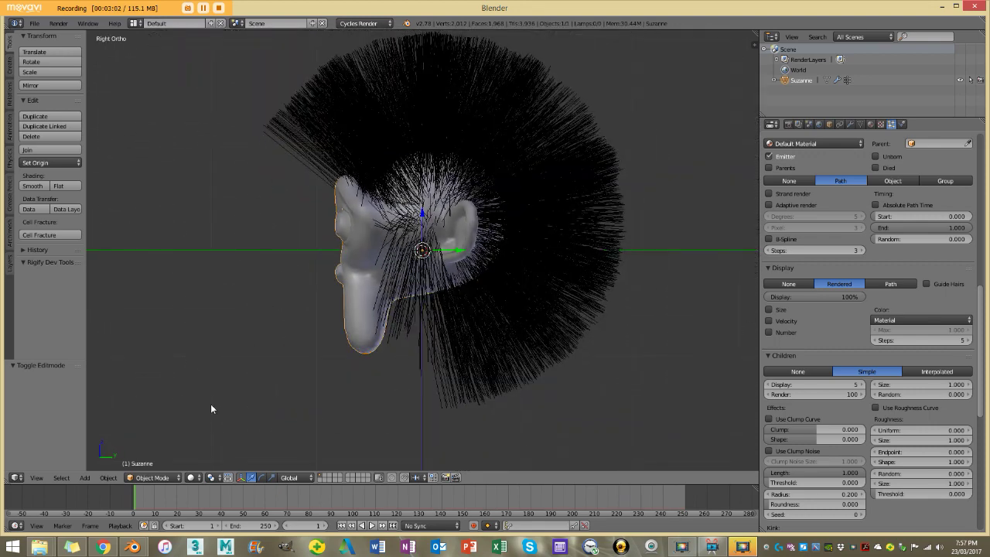
Step: Enter Particle Edit mode and choose the Comb brush with a radius of 187 px
click(155, 478)
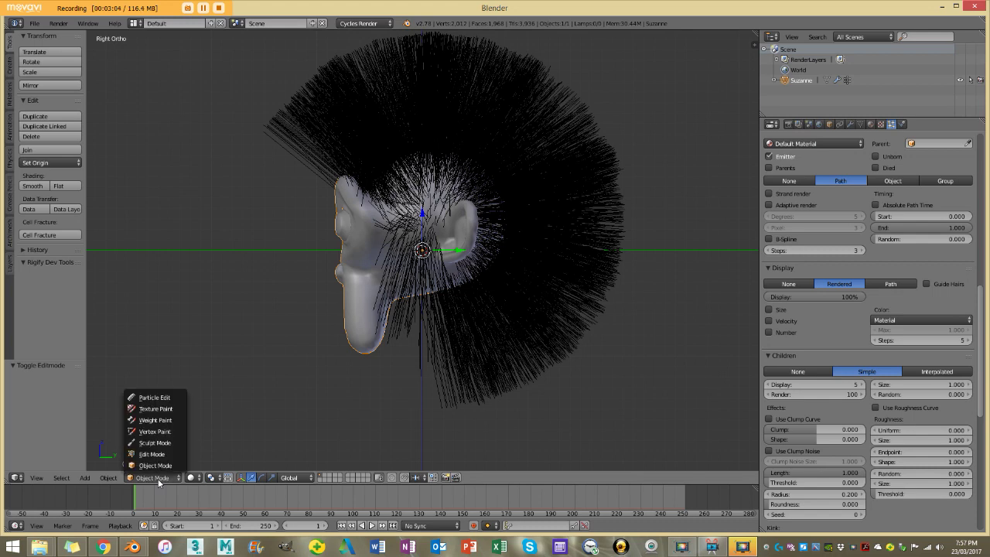
click(154, 396)
click(29, 63)
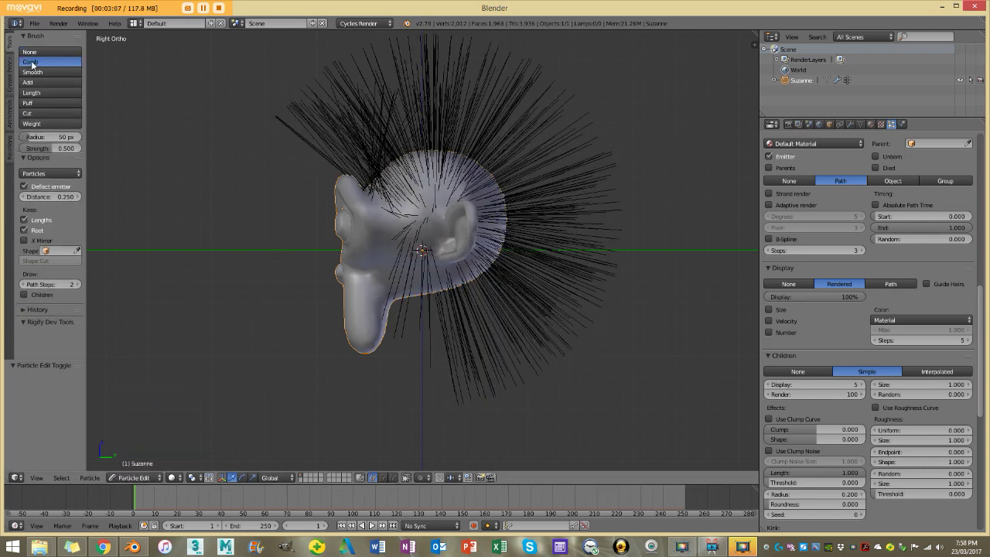
key(f)
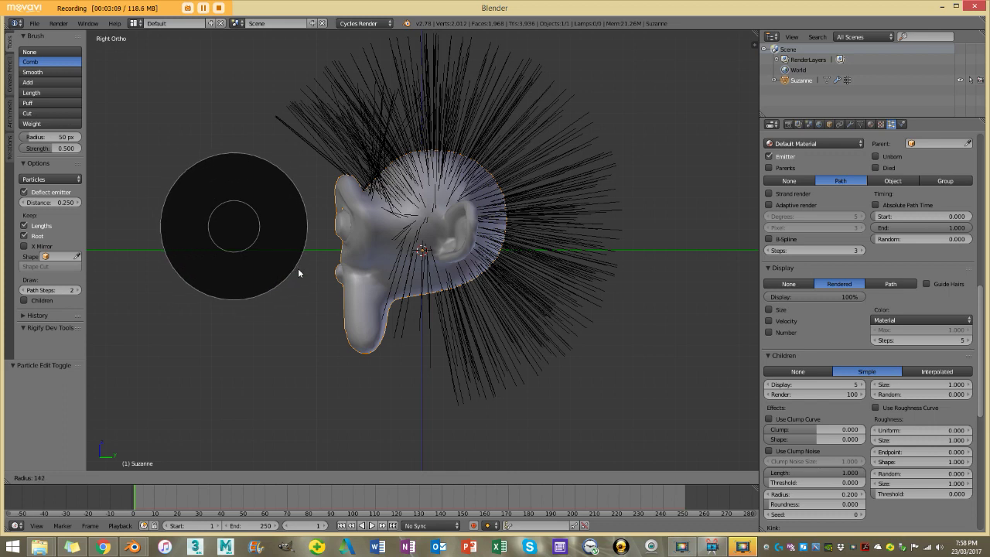
click(308, 286)
Step: Comb the hair backward over the scalp and down behind the head, starting from the right side view
scroll(260, 252, down, 2)
shift+middle_drag(274, 247, 283, 304)
mouse_move(269, 271)
mouse_down()
mouse_move(267, 256)
mouse_move(406, 154)
mouse_move(572, 209)
mouse_move(585, 369)
mouse_up()
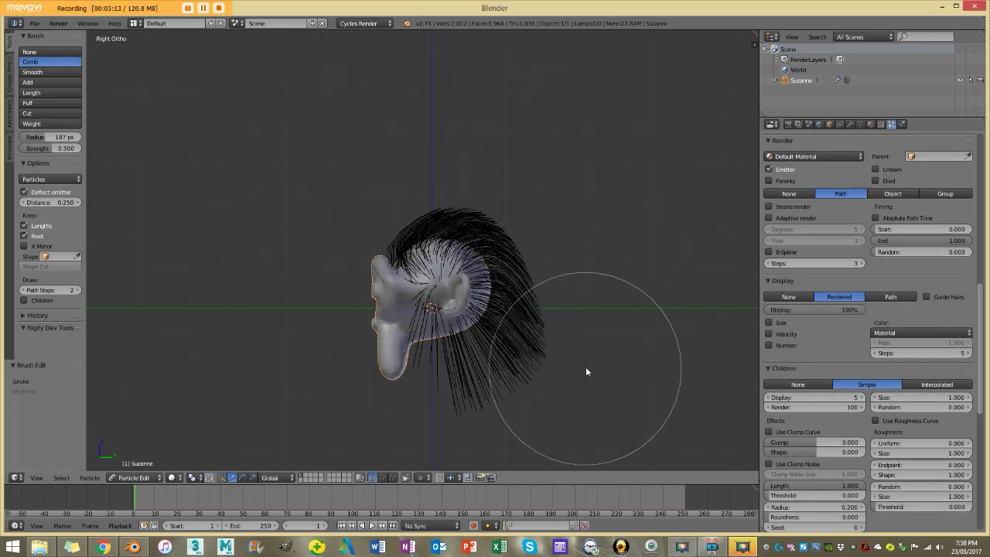
mouse_move(586, 369)
middle_down()
mouse_move(659, 286)
mouse_move(581, 254)
middle_up()
drag(582, 253, 588, 371)
mouse_move(392, 328)
shift+middle_down()
mouse_move(515, 274)
mouse_move(521, 290)
shift+middle_up()
drag(410, 194, 470, 365)
middle_drag(470, 369, 546, 308)
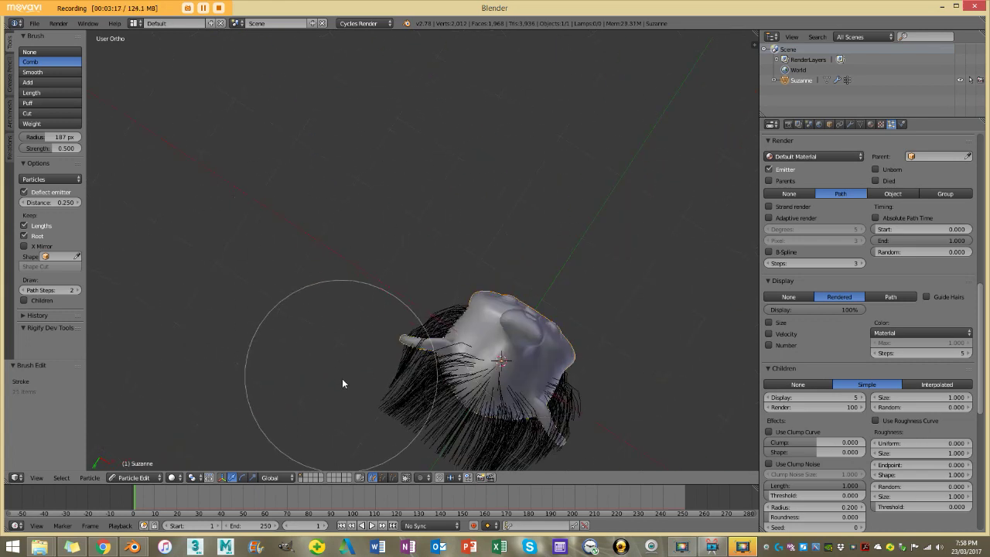
Step: Comb the hair at the back closer to the head in the right side view so it hangs down
key(KP_3)
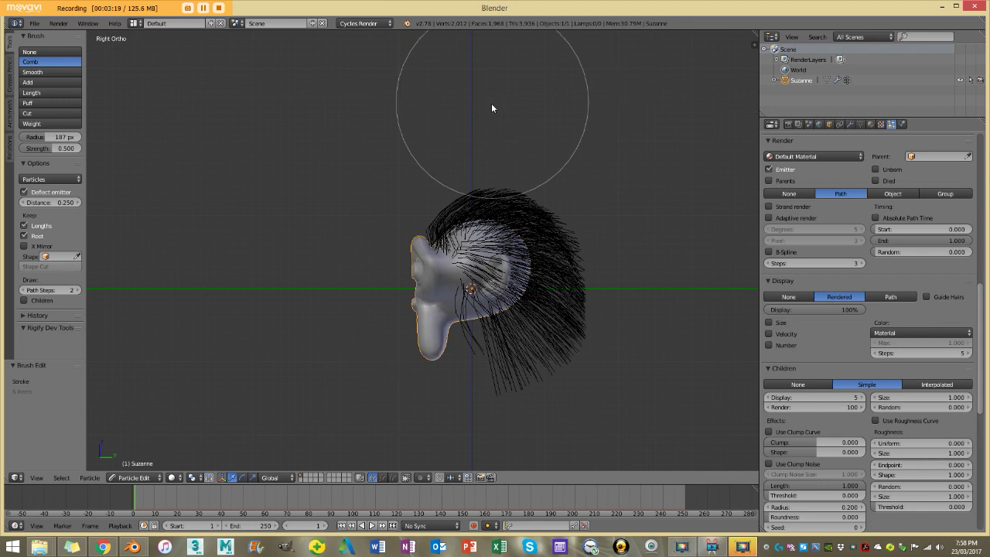
drag(594, 400, 552, 376)
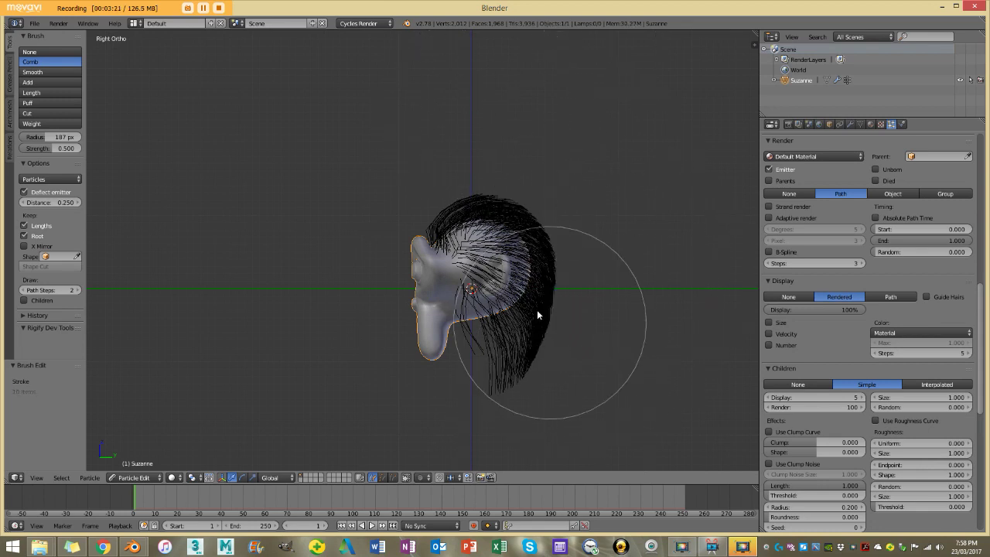
middle_drag(580, 302, 603, 316)
scroll(604, 315, down, 1)
mouse_move(525, 310)
middle_down()
mouse_move(599, 332)
mouse_move(528, 305)
middle_up()
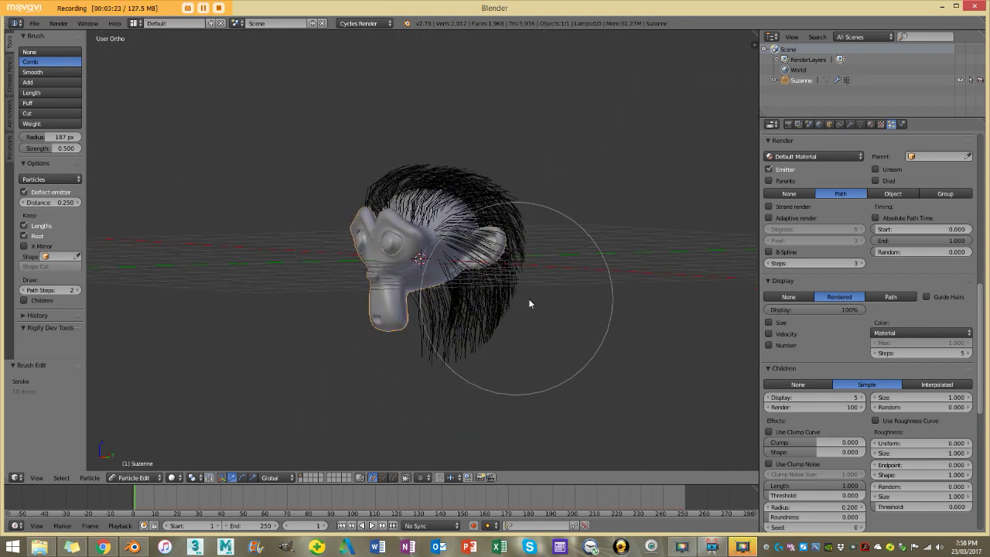
Step: Comb the hair on both sides of the head back behind the ears, working from front, underside and side angles
middle_drag(550, 364, 593, 338)
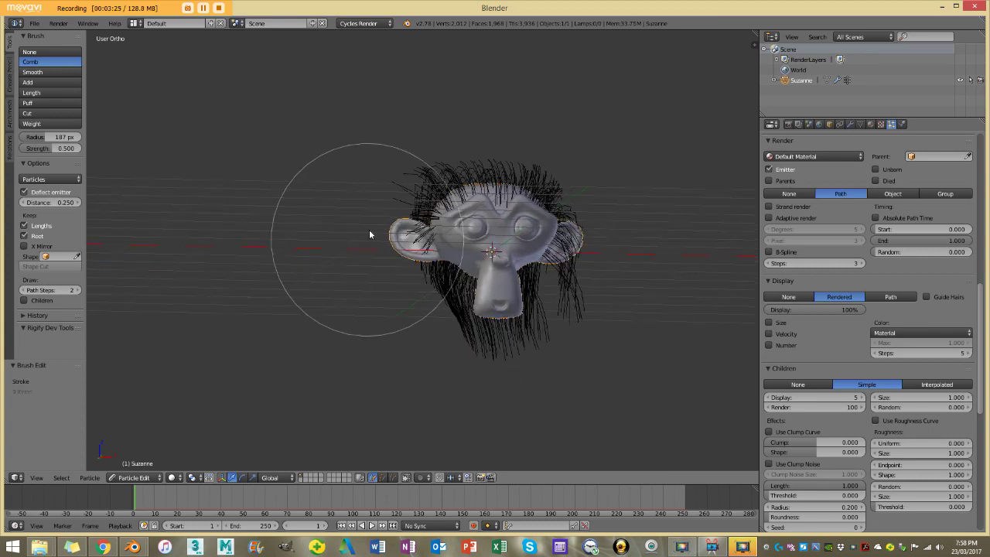
middle_drag(371, 232, 389, 119)
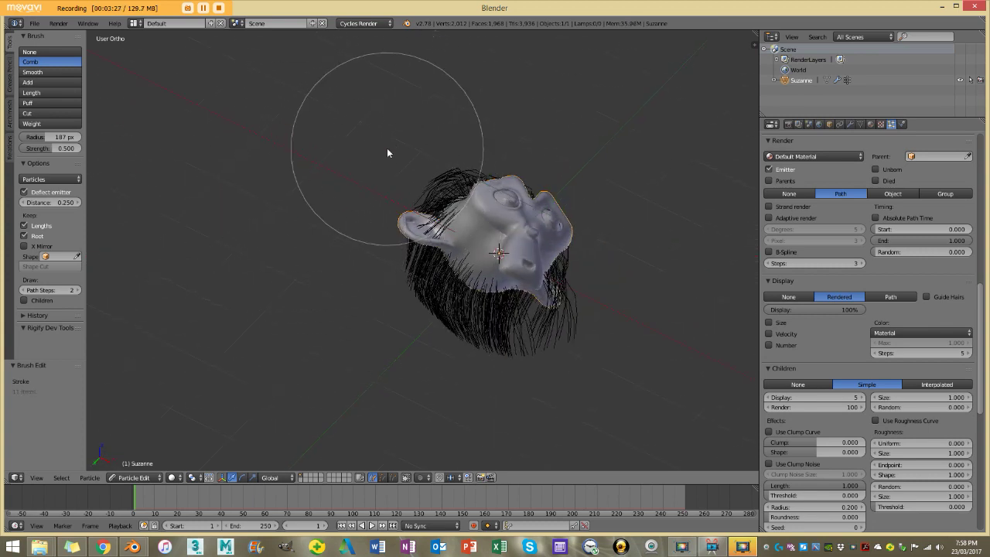
middle_drag(389, 155, 451, 111)
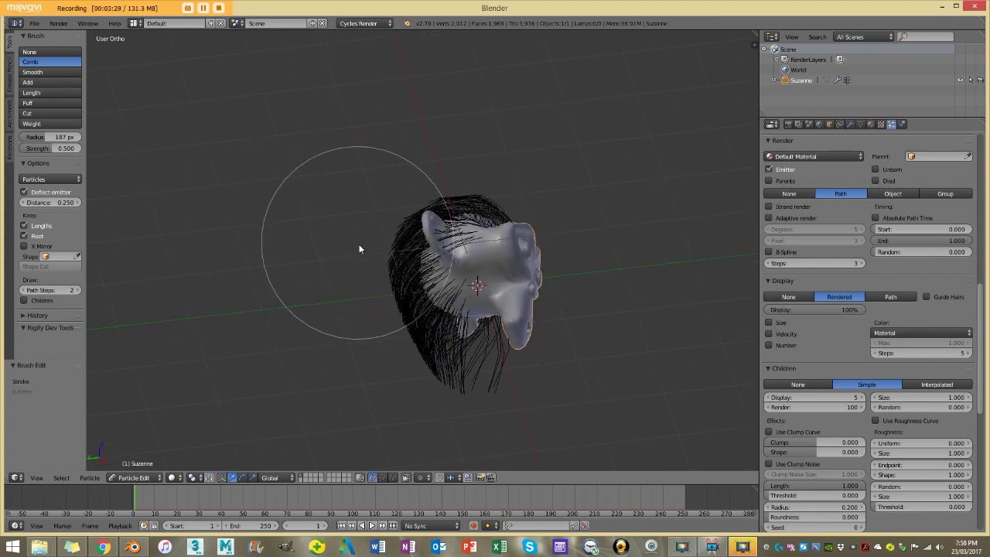
mouse_move(360, 248)
middle_down()
mouse_move(400, 327)
mouse_move(354, 297)
middle_up()
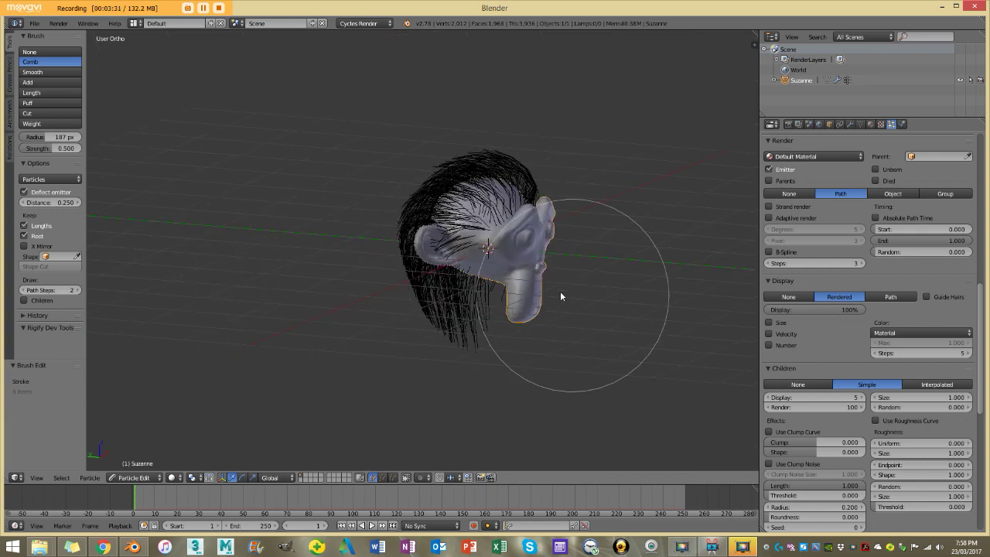
mouse_move(560, 292)
middle_down()
mouse_move(387, 294)
mouse_move(493, 264)
middle_up()
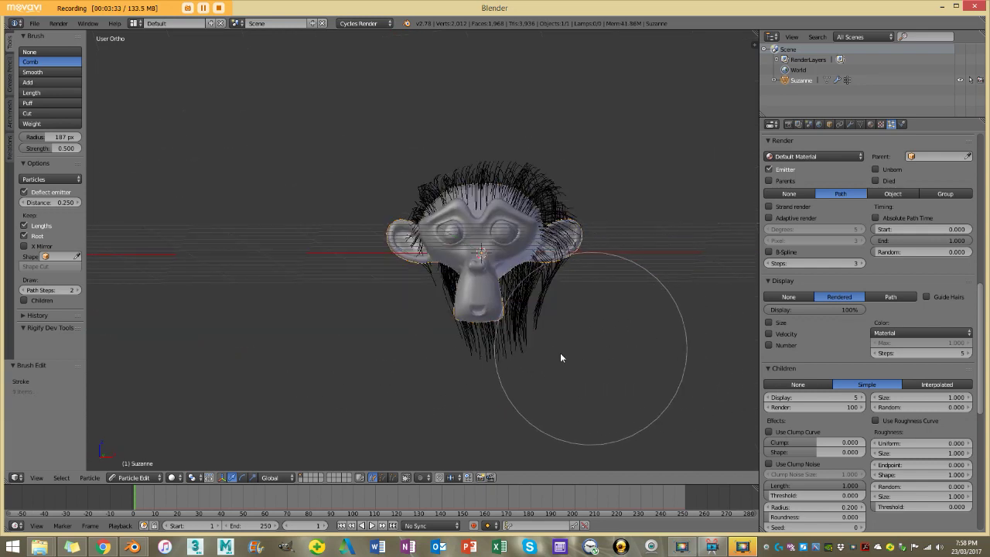
middle_drag(559, 359, 550, 330)
Step: Examine the combed hair around the ear up close for strands that cross or pass through it
key(KP_3)
key(KP_Decimal)
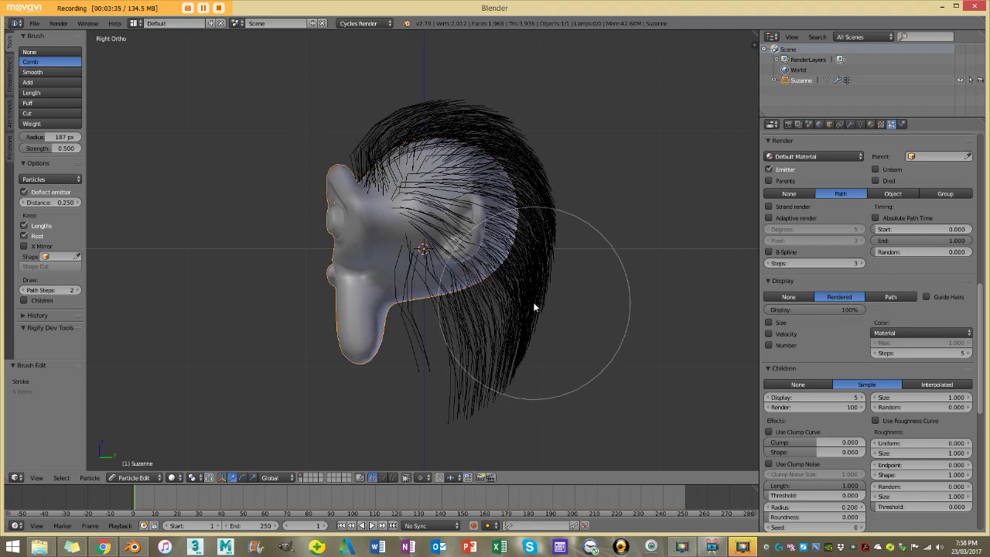
scroll(406, 213, up, 4)
scroll(412, 220, down, 3)
scroll(426, 218, up, 2)
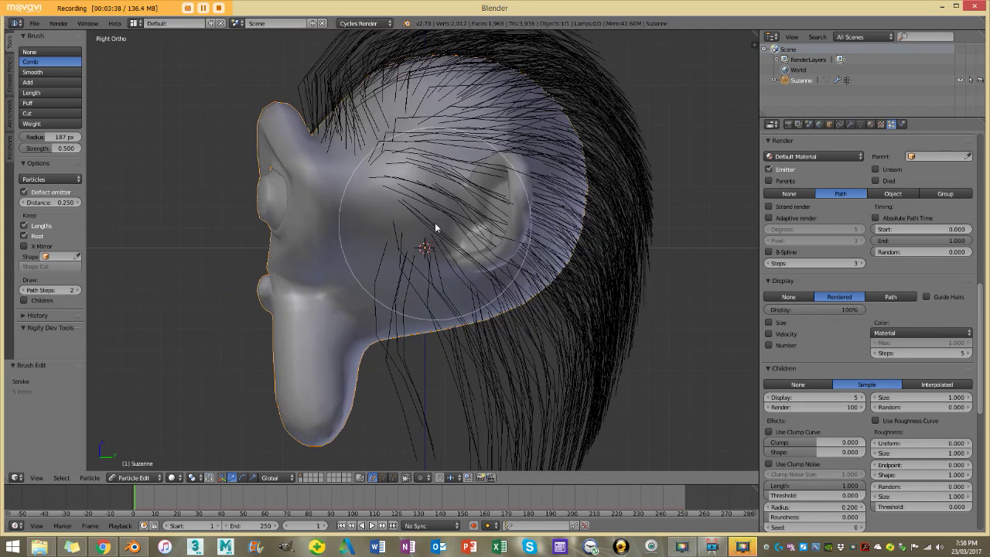
middle_drag(435, 223, 482, 265)
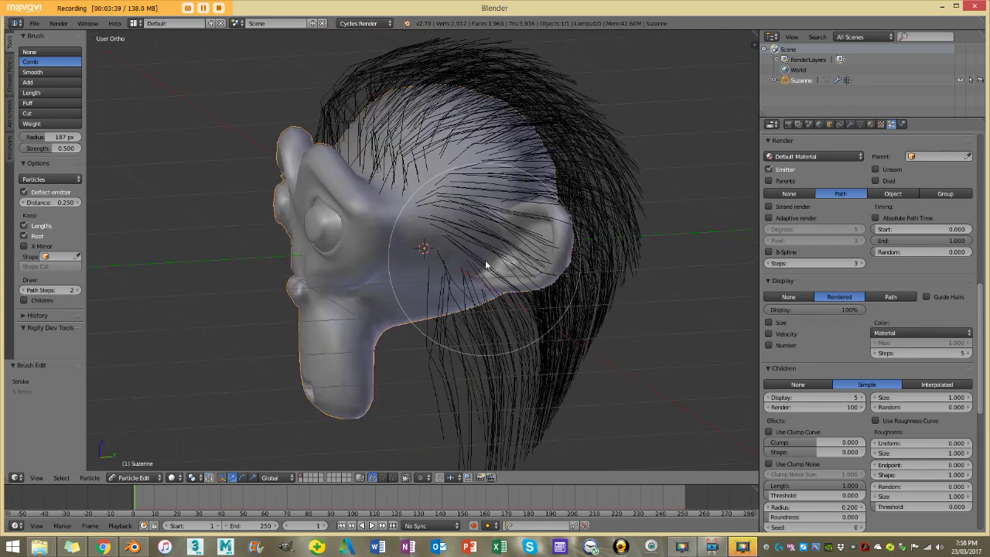
scroll(526, 278, up, 4)
middle_drag(608, 286, 472, 318)
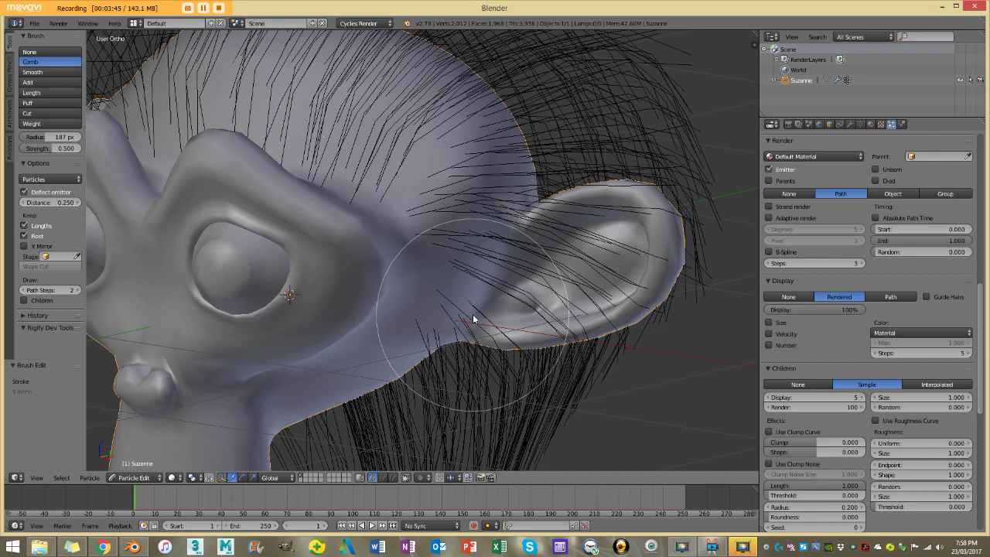
scroll(469, 317, down, 4)
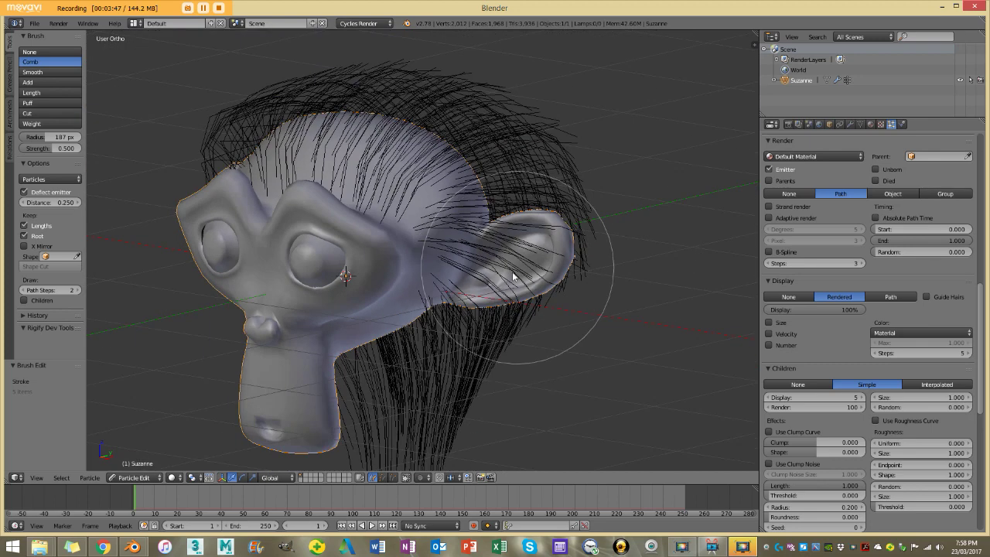
middle_drag(451, 312, 387, 298)
scroll(387, 299, up, 3)
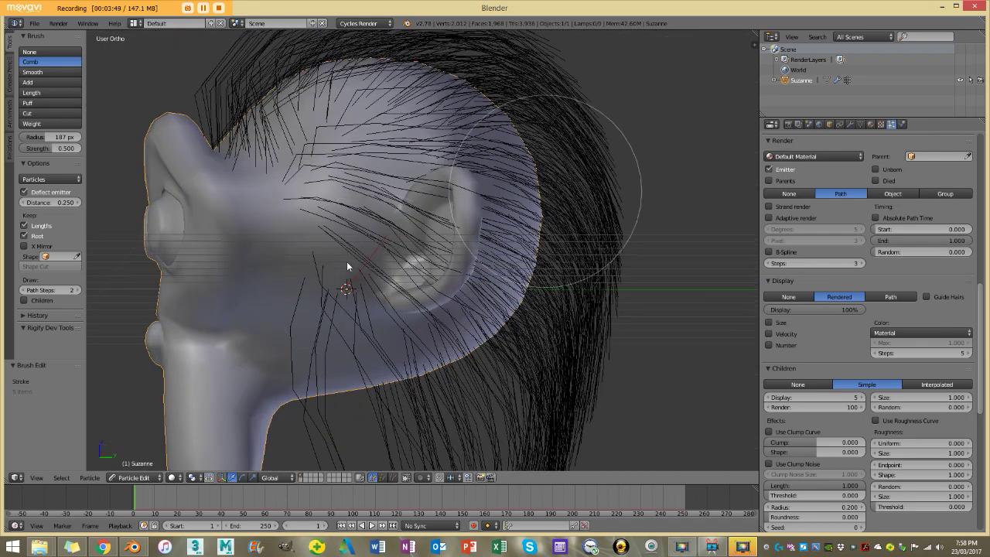
mouse_move(345, 265)
middle_down()
mouse_move(436, 212)
mouse_move(457, 232)
middle_up()
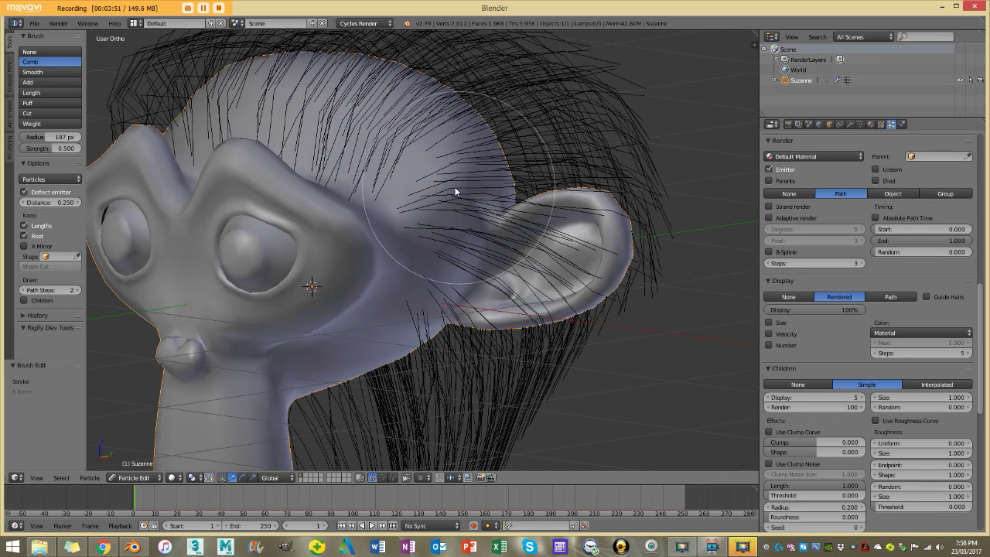
scroll(465, 207, down, 3)
scroll(467, 217, up, 5)
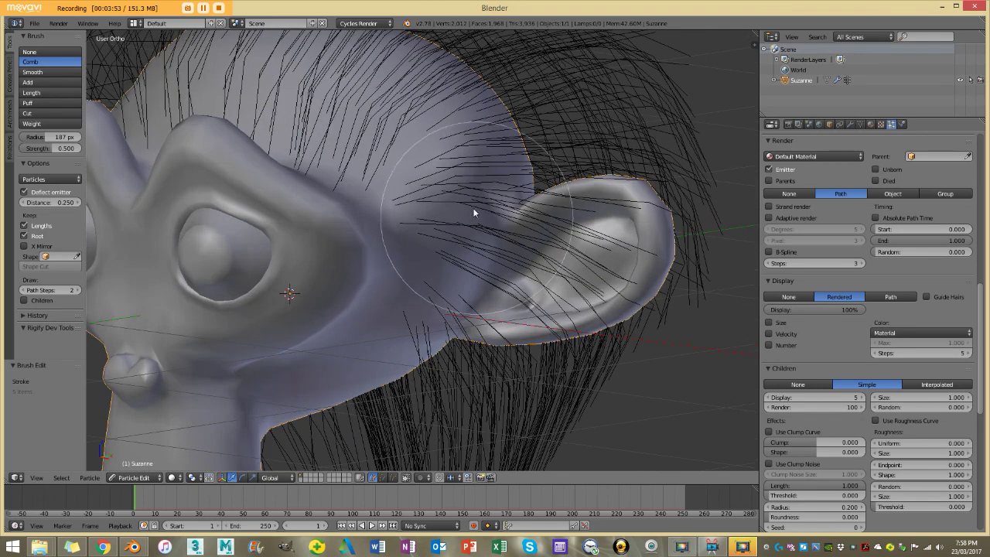
Step: Comb the strands in front of the ear up and away so they no longer cross the ear
drag(381, 321, 479, 213)
scroll(391, 286, down, 5)
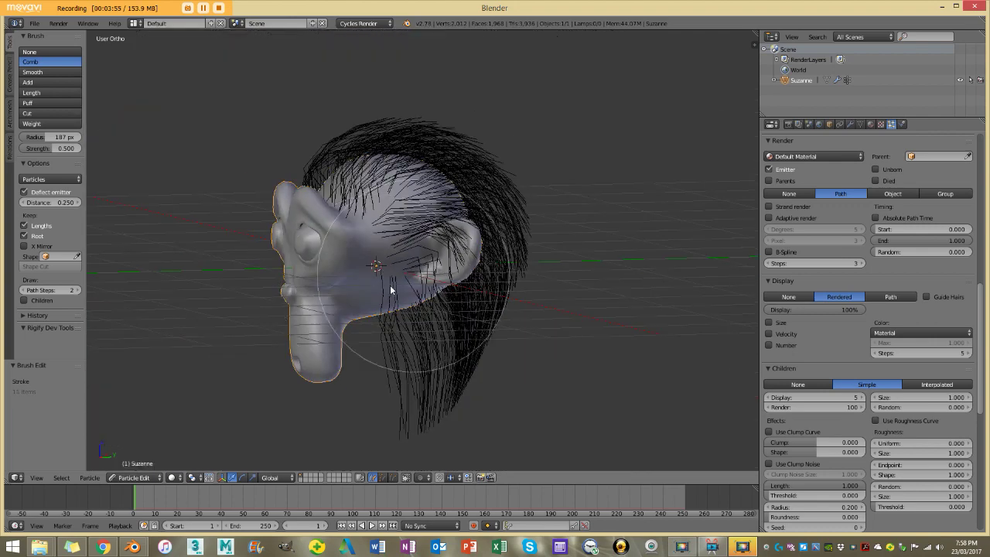
middle_drag(391, 287, 360, 289)
scroll(361, 289, up, 3)
mouse_move(375, 303)
mouse_down()
mouse_move(461, 232)
mouse_move(472, 198)
mouse_up()
mouse_move(418, 248)
mouse_down()
mouse_move(406, 244)
mouse_move(429, 267)
mouse_move(420, 210)
mouse_up()
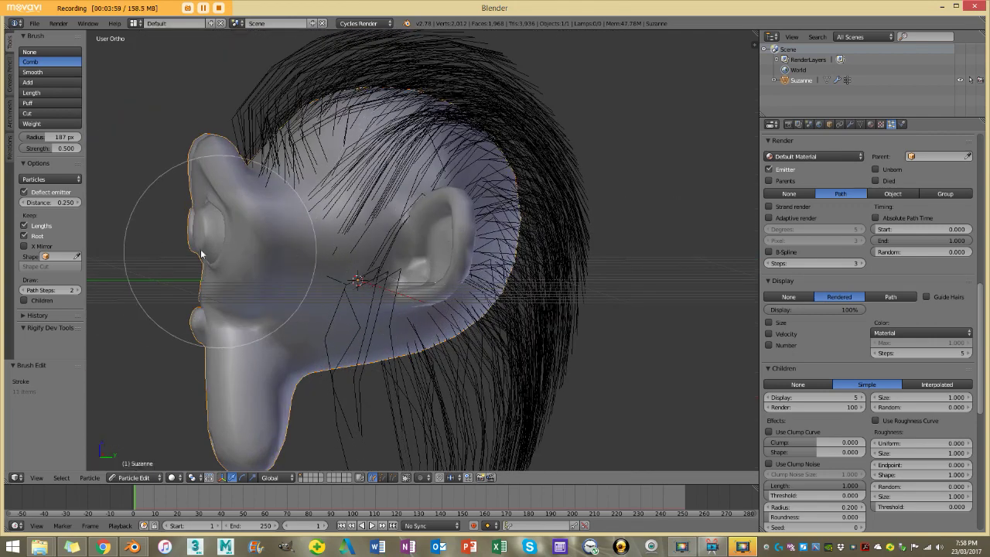
Step: Turn on the display of child hairs in Particle Edit mode and inspect the strands in front of the ear
click(25, 301)
mouse_move(164, 287)
middle_down()
mouse_move(387, 232)
mouse_move(398, 289)
mouse_move(353, 302)
mouse_move(333, 284)
middle_up()
scroll(462, 247, up, 3)
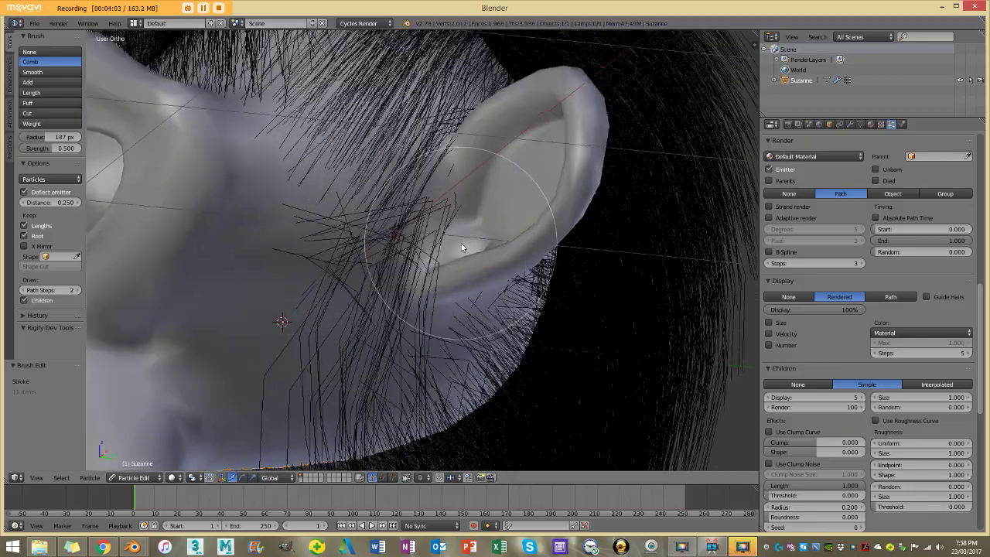
Step: Cut away the stray strands crossing in front of the ear, using the Cut brush with a radius of 69 px
mouse_move(406, 261)
middle_down()
mouse_move(447, 266)
mouse_move(430, 241)
mouse_move(415, 241)
mouse_move(364, 272)
middle_up()
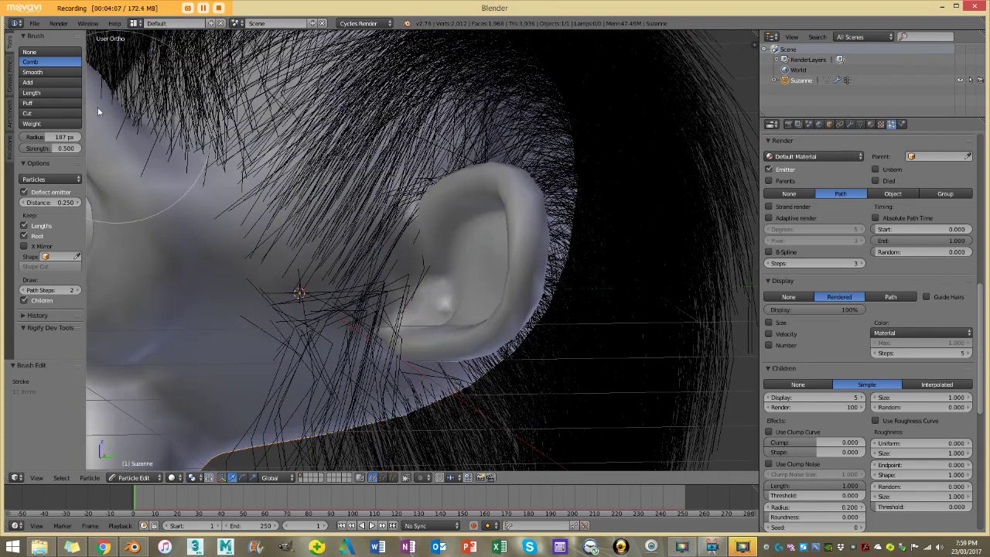
click(28, 113)
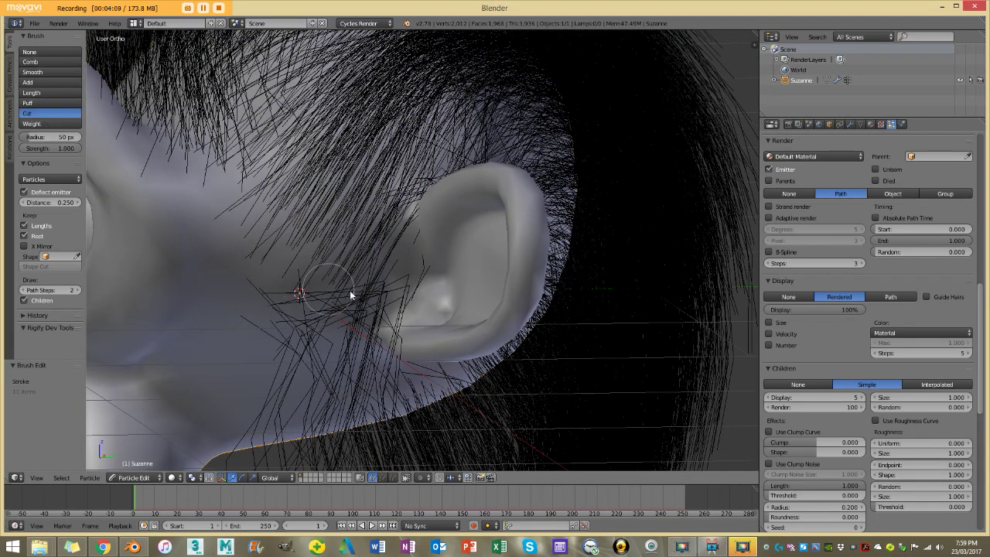
key(f)
click(416, 308)
drag(370, 309, 312, 318)
scroll(313, 321, down, 3)
middle_drag(313, 321, 338, 289)
scroll(368, 253, up, 3)
middle_drag(368, 253, 413, 332)
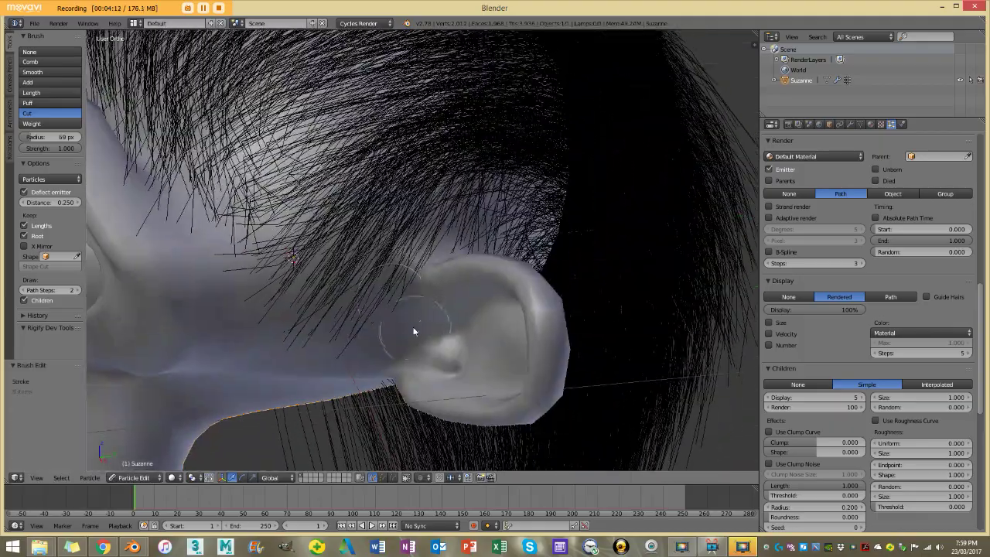
middle_drag(435, 286, 358, 278)
scroll(383, 250, down, 5)
middle_drag(427, 236, 368, 245)
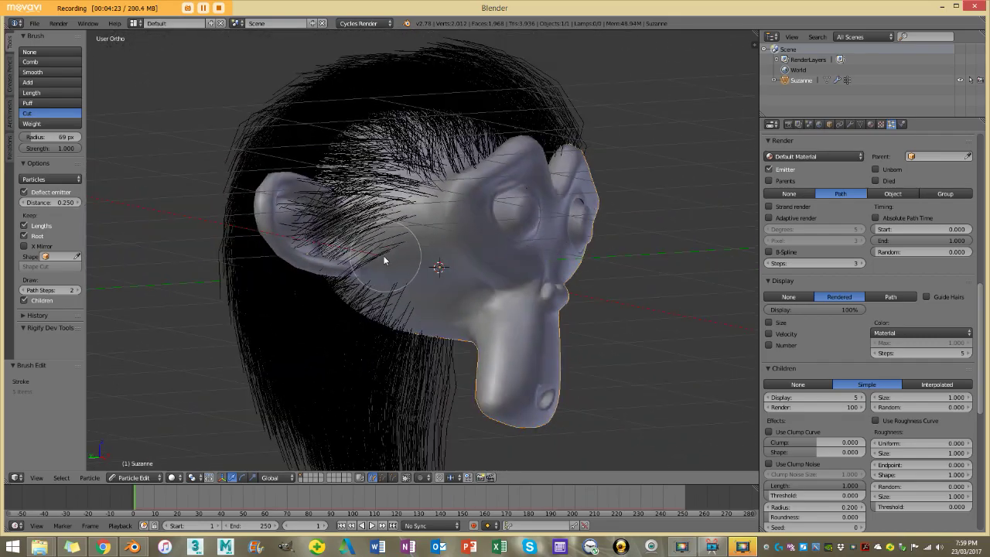
Step: Cut away the stray strands lying over and in front of the ear on the other side of the head
drag(385, 257, 381, 280)
middle_drag(381, 280, 359, 252)
scroll(359, 253, up, 3)
drag(380, 269, 360, 247)
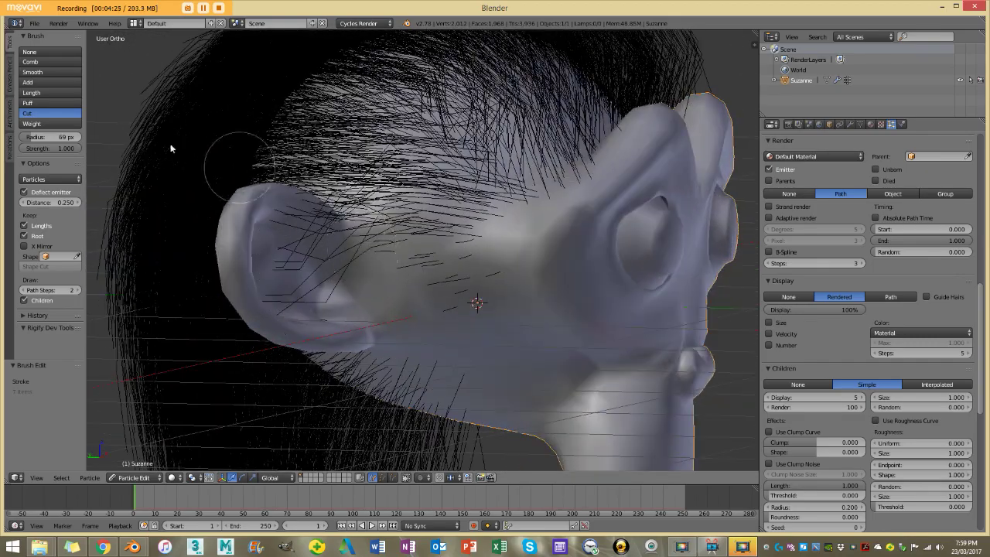
middle_drag(352, 246, 517, 243)
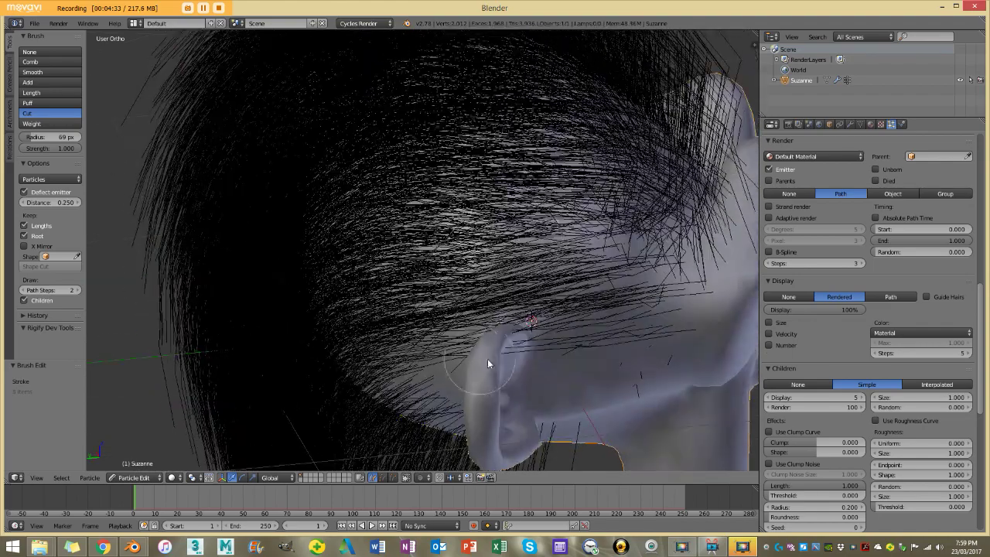
middle_drag(508, 351, 474, 182)
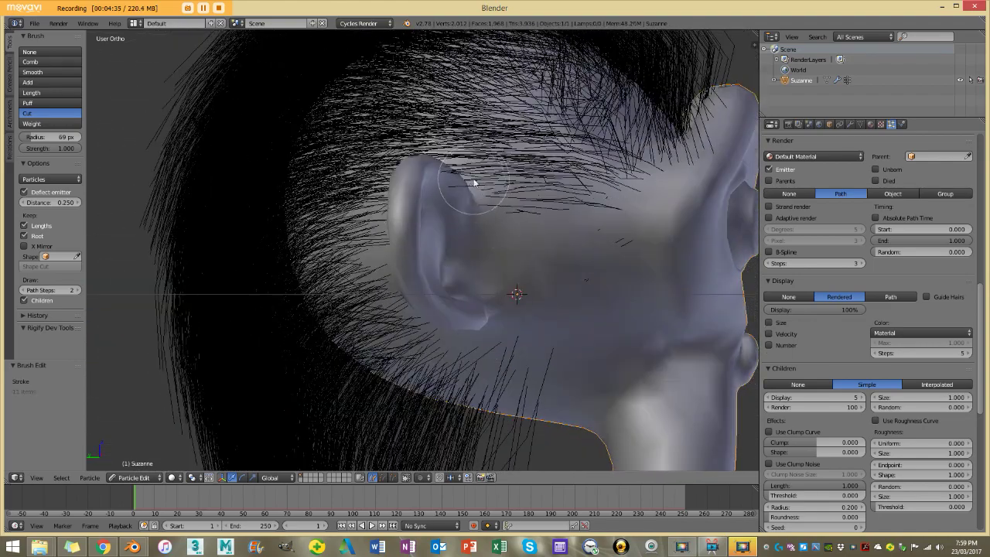
Step: Comb the remaining side hair away from the top of the ear and check both sides of the head
click(46, 62)
mouse_move(418, 212)
mouse_down()
mouse_move(438, 230)
mouse_move(444, 204)
mouse_up()
middle_drag(442, 204, 457, 243)
mouse_move(498, 378)
mouse_down()
mouse_move(490, 358)
mouse_move(482, 365)
mouse_up()
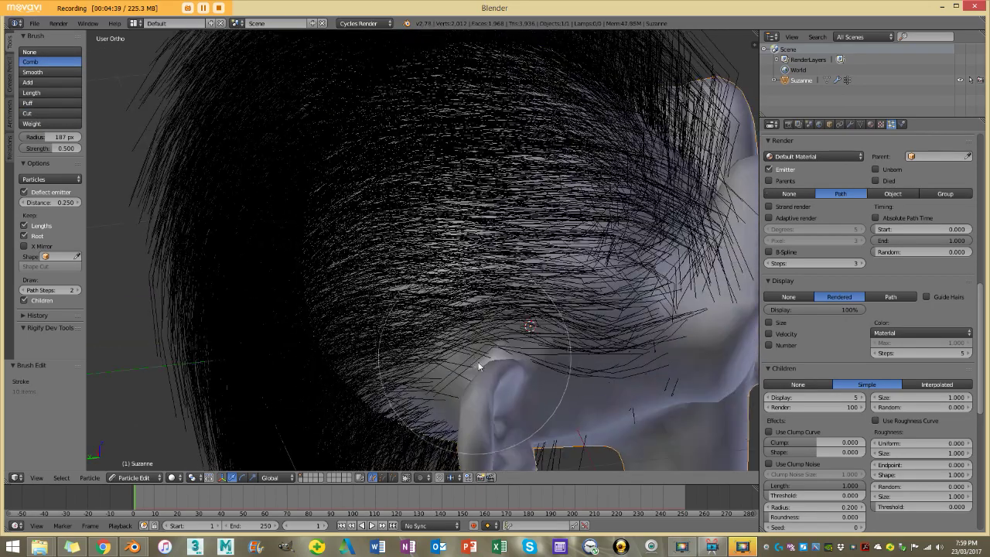
scroll(539, 364, down, 4)
mouse_move(481, 371)
middle_down()
mouse_move(539, 364)
mouse_move(394, 310)
mouse_move(274, 310)
mouse_move(387, 252)
middle_up()
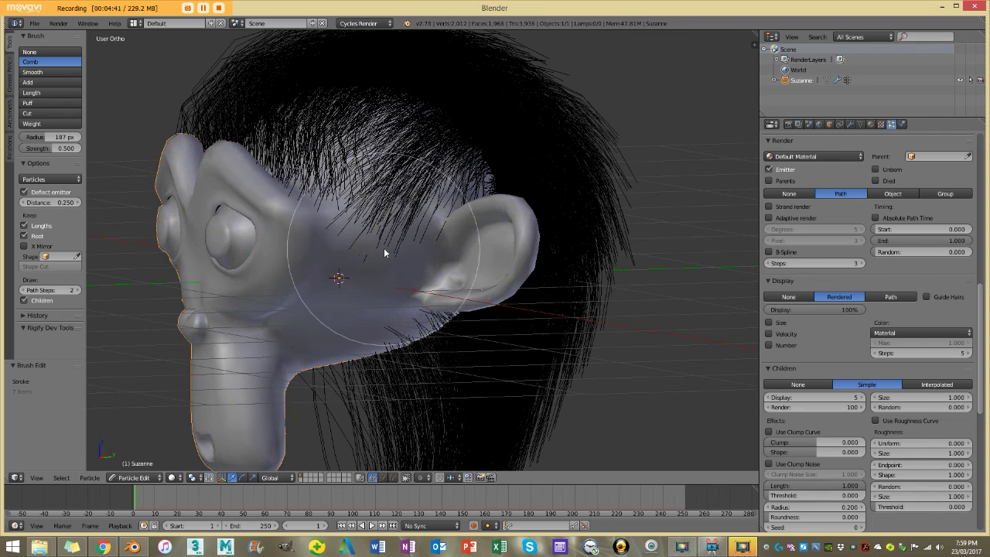
mouse_move(490, 186)
middle_down()
mouse_move(579, 247)
mouse_move(637, 235)
mouse_move(486, 270)
mouse_move(594, 265)
mouse_move(506, 338)
middle_up()
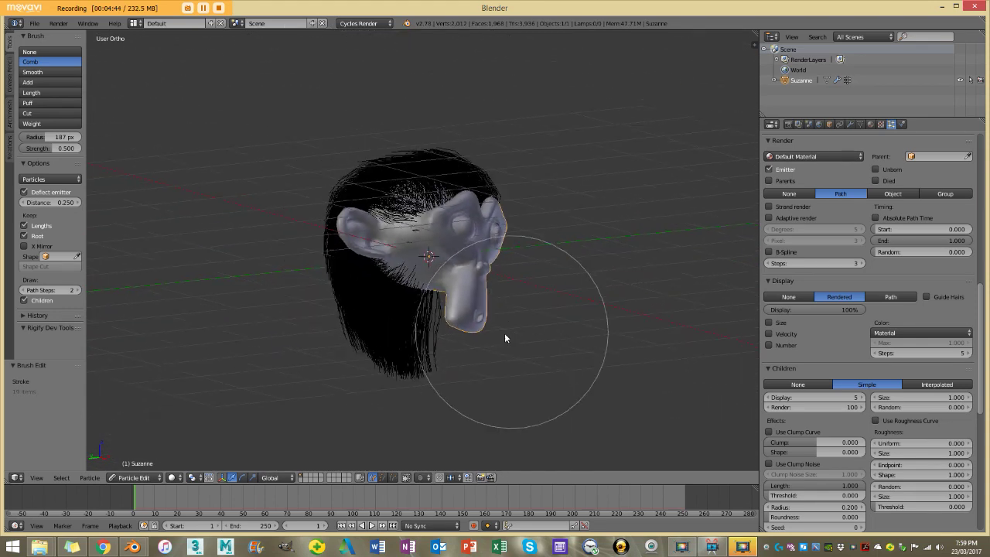
Step: Leave particle editing for Object Mode and view the head straight from the right side
click(132, 477)
click(134, 469)
middle_drag(467, 256, 329, 263)
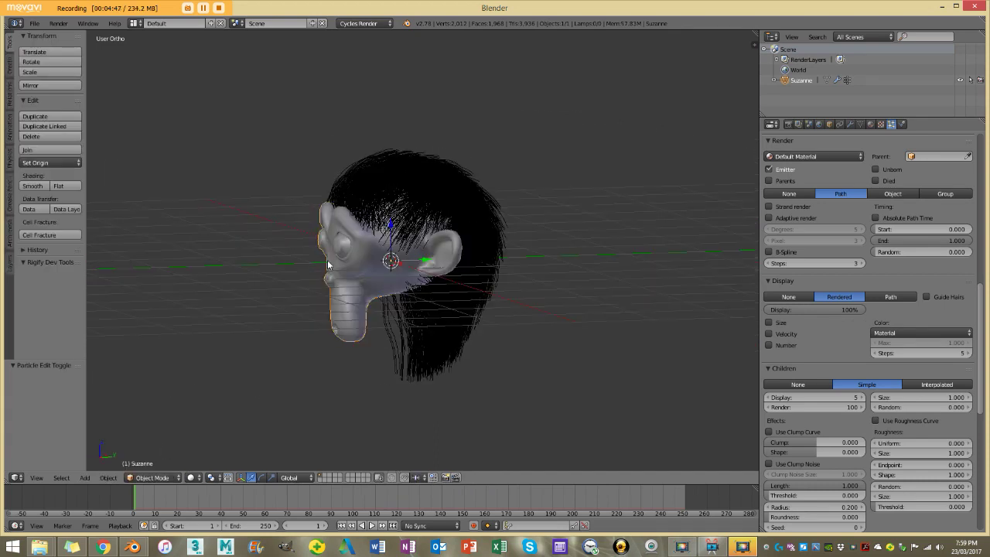
key(KP_3)
scroll(499, 208, up, 4)
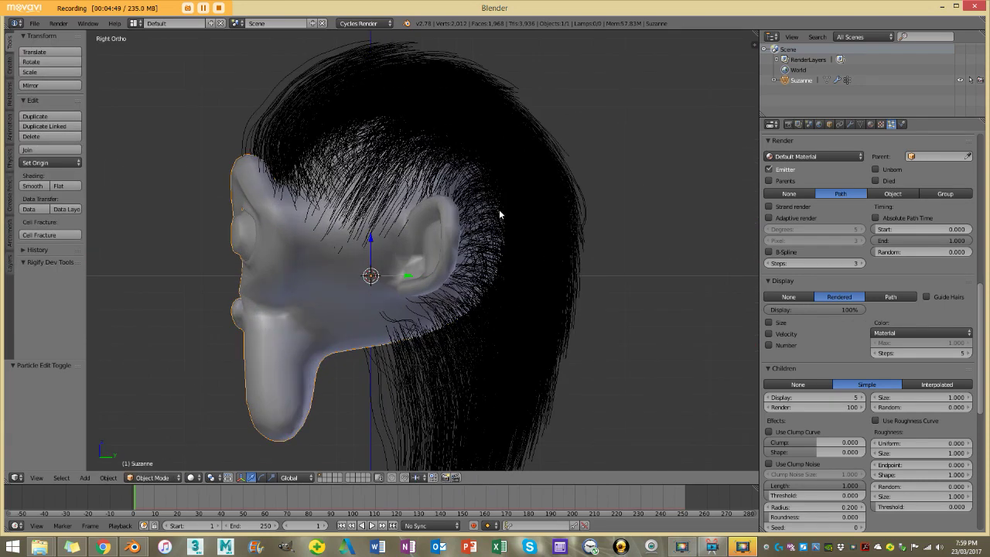
Step: Snap the 3D cursor to the centre of the scene
scroll(492, 197, down, 4)
shift+middle_drag(406, 245, 454, 258)
key(shift+s)
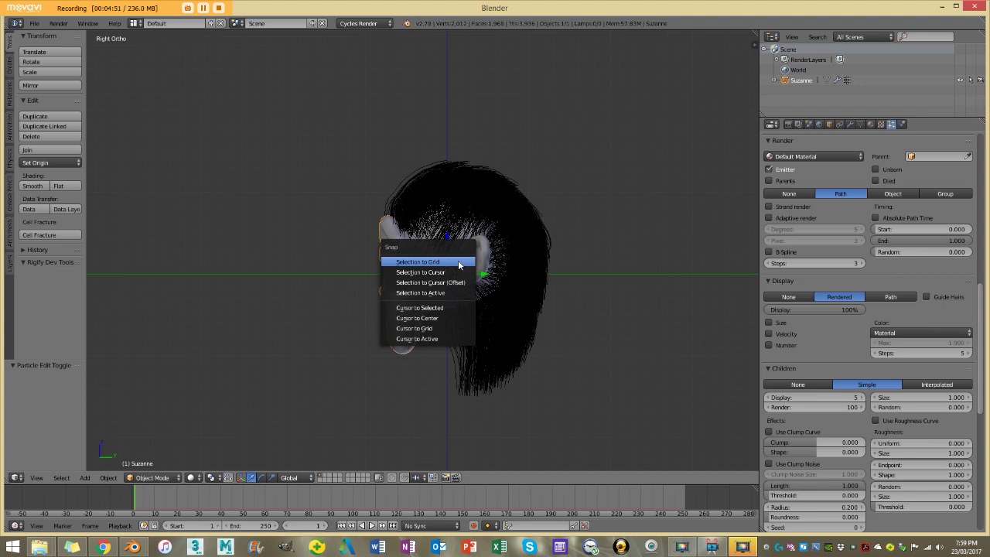
click(402, 322)
scroll(503, 265, up, 3)
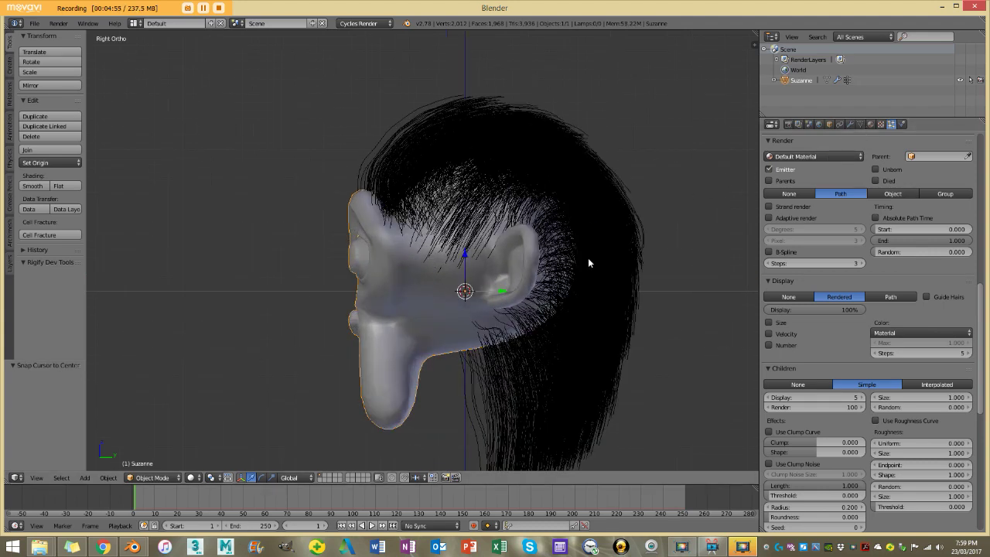
Step: Enable hair dynamics for the particle system and expand its settings
scroll(854, 241, up, 10)
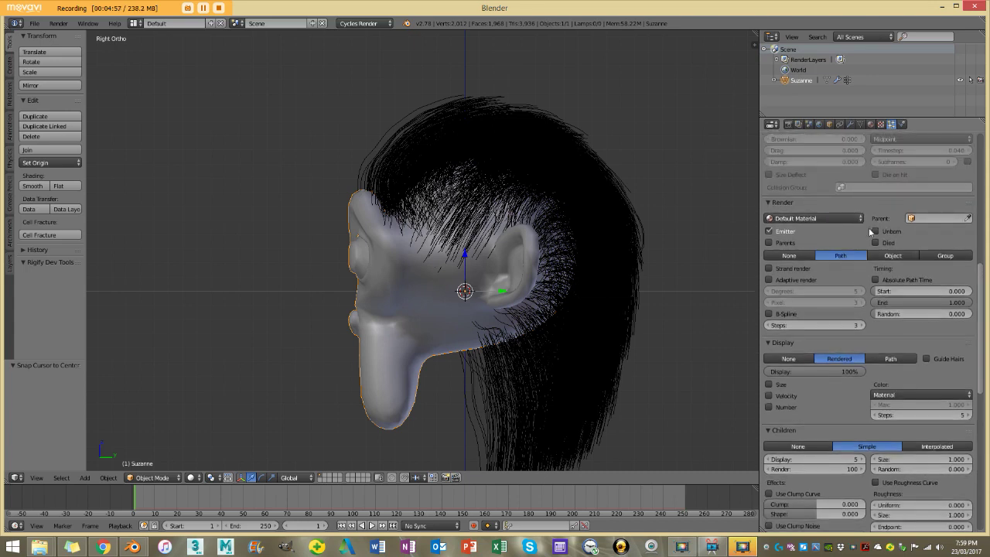
scroll(826, 266, up, 2)
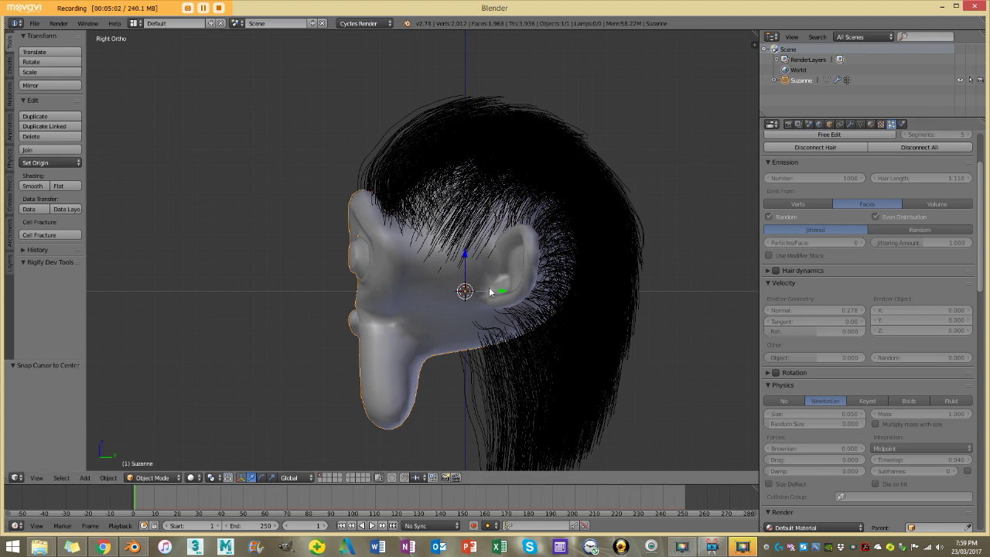
click(776, 271)
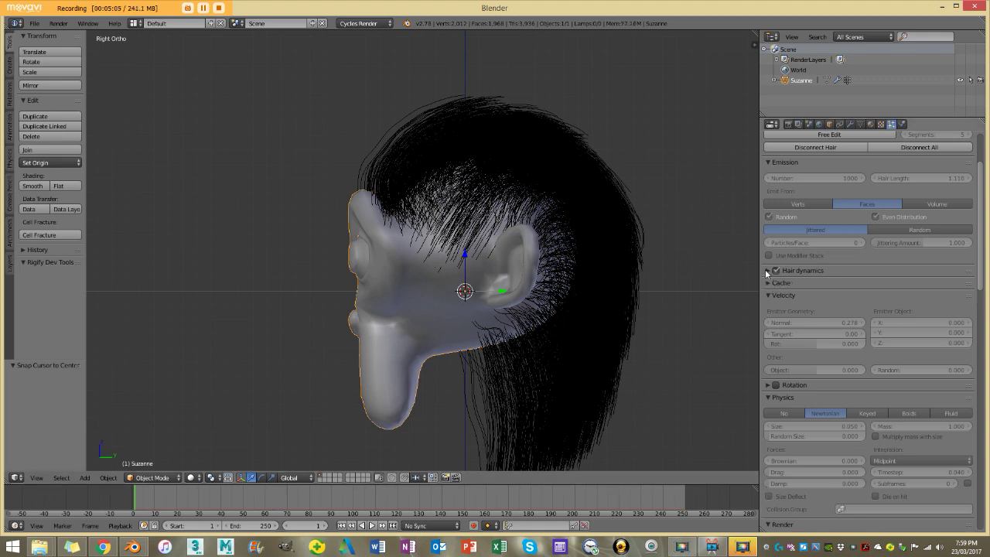
click(768, 270)
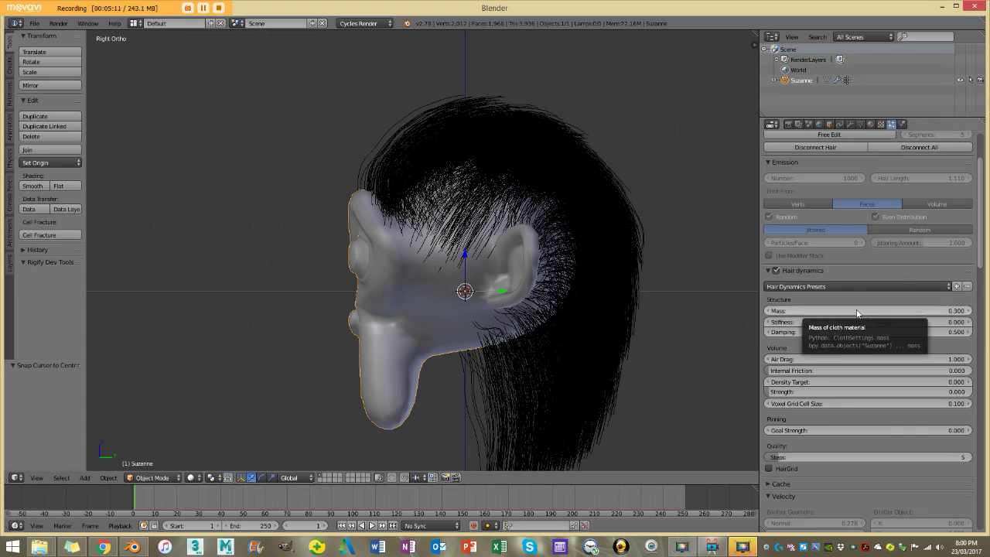
Step: Set the hair dynamics mass to 0.001 and the stiffness to 0.1
click(821, 312)
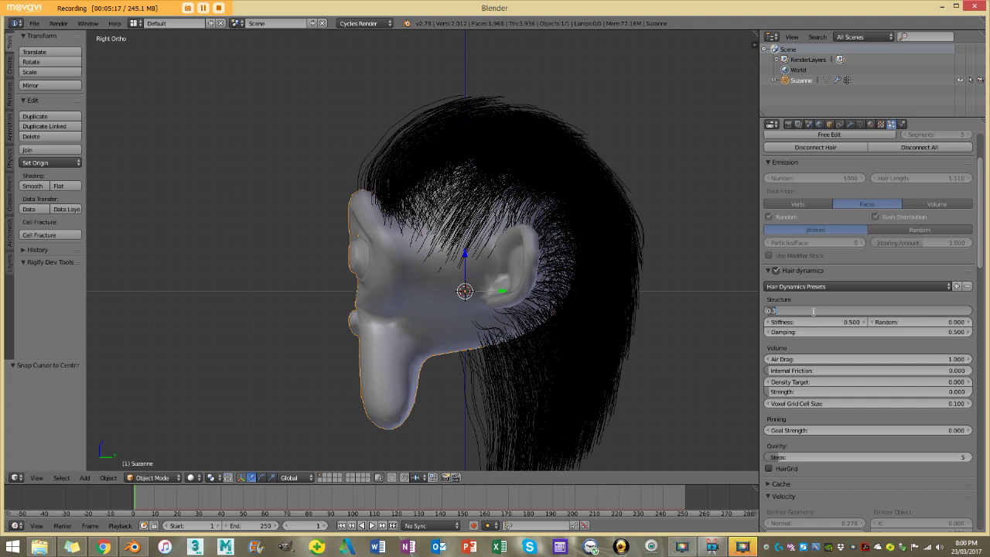
key(Return)
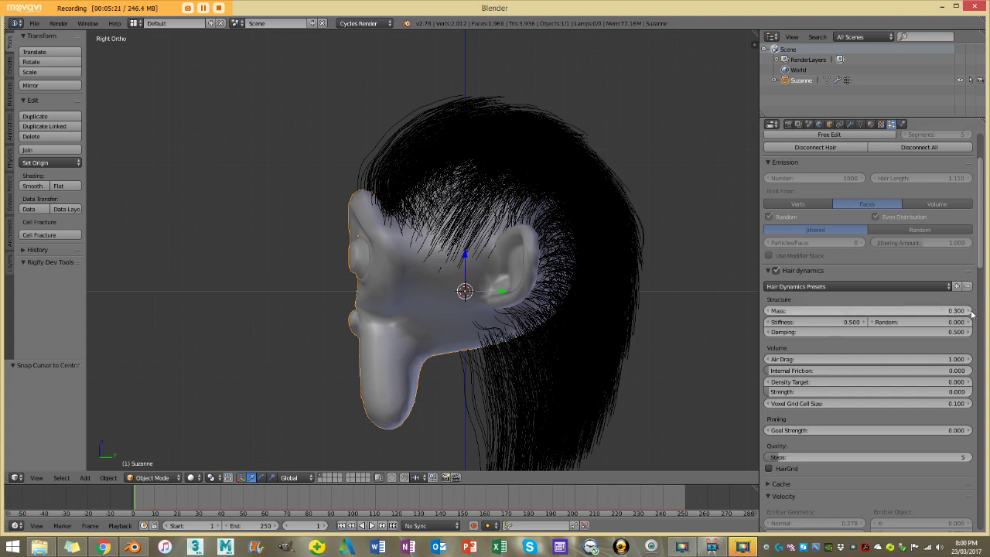
click(922, 310)
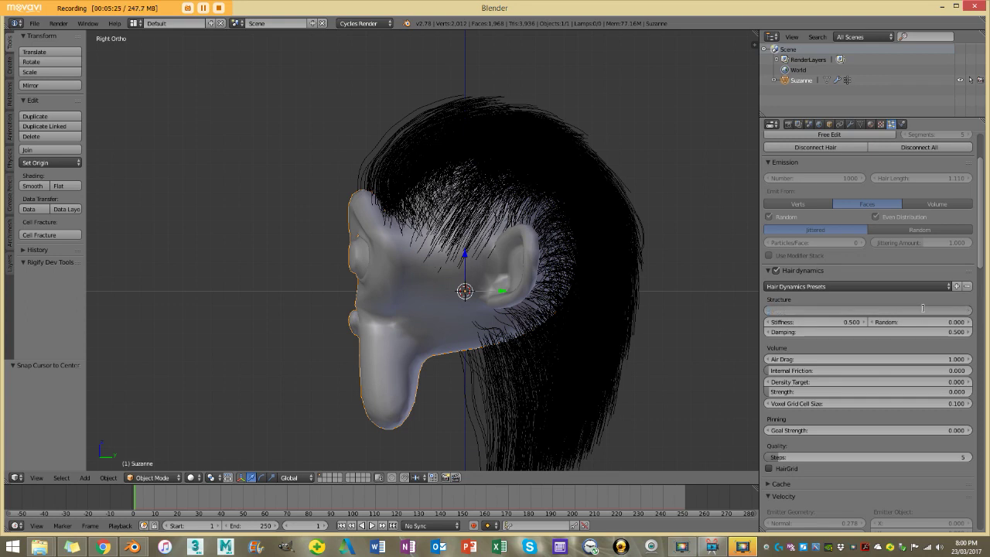
key(Return)
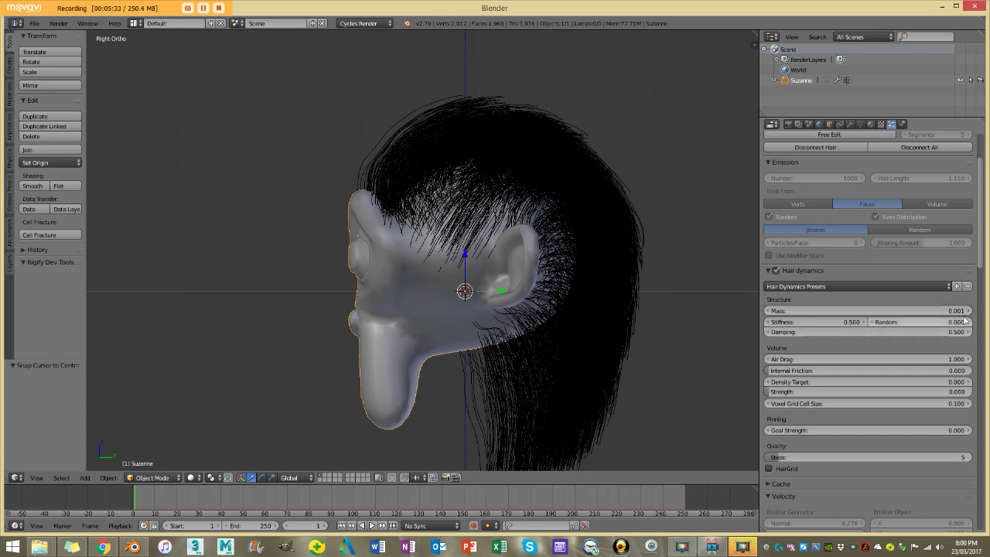
click(846, 322)
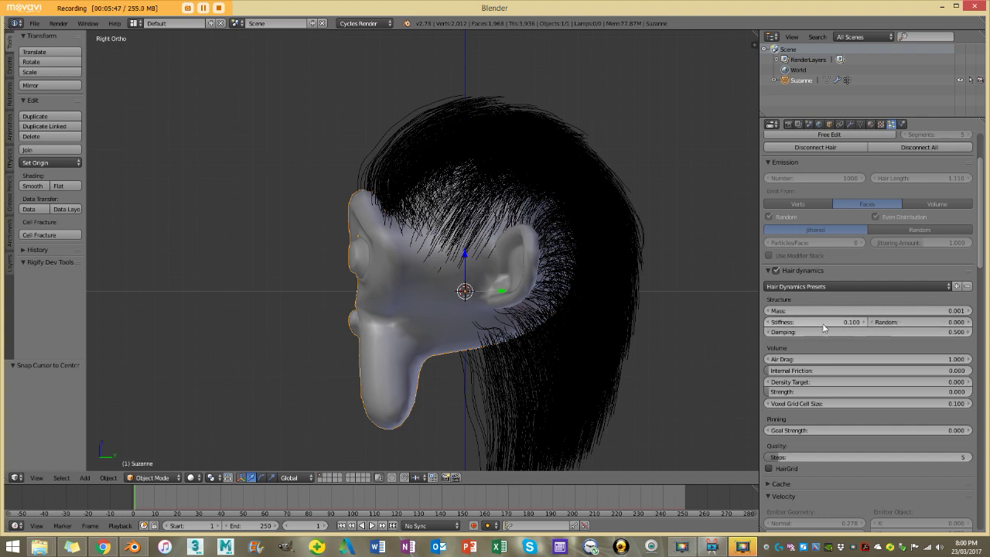
Step: In Particle Edit mode, trim the stray strands along the front hairline and beside the face with the Cut brush
middle_drag(355, 208, 369, 255)
scroll(369, 254, up, 3)
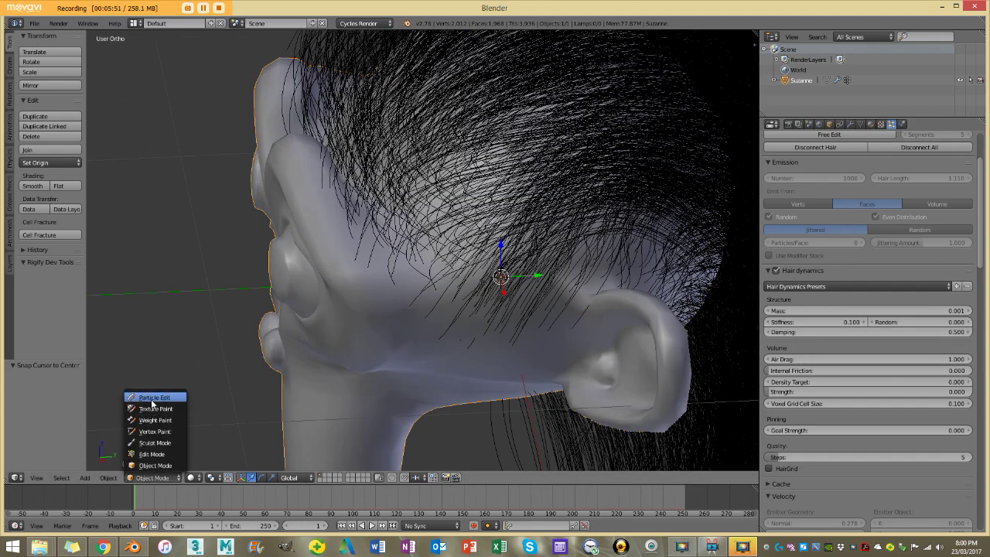
click(154, 399)
mouse_move(258, 238)
middle_down()
mouse_move(266, 235)
mouse_move(265, 248)
middle_up()
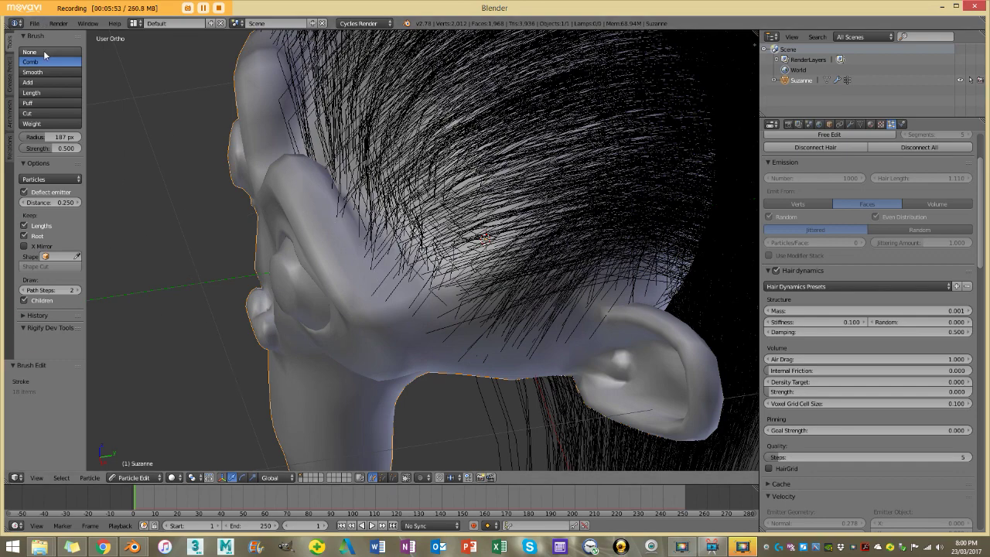
middle_drag(379, 369, 283, 249)
mouse_move(306, 180)
middle_down()
mouse_move(310, 204)
mouse_move(300, 208)
middle_up()
click(35, 114)
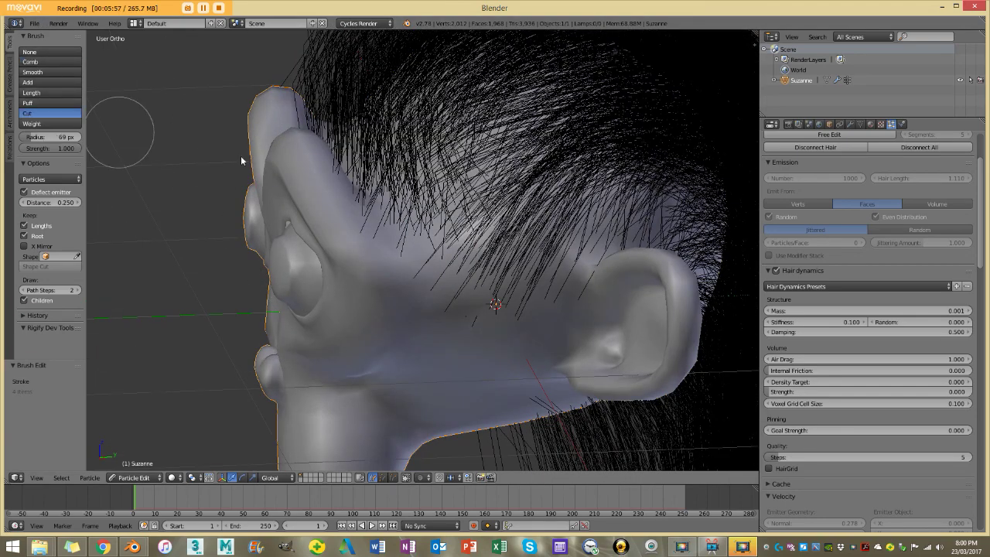
middle_drag(243, 159, 362, 289)
mouse_move(325, 236)
middle_down()
mouse_move(399, 308)
mouse_move(294, 181)
mouse_move(189, 87)
mouse_move(222, 133)
mouse_move(205, 270)
middle_up()
mouse_move(256, 305)
middle_down()
mouse_move(257, 289)
mouse_move(353, 305)
mouse_move(342, 311)
mouse_move(368, 244)
mouse_move(344, 253)
mouse_move(480, 214)
middle_up()
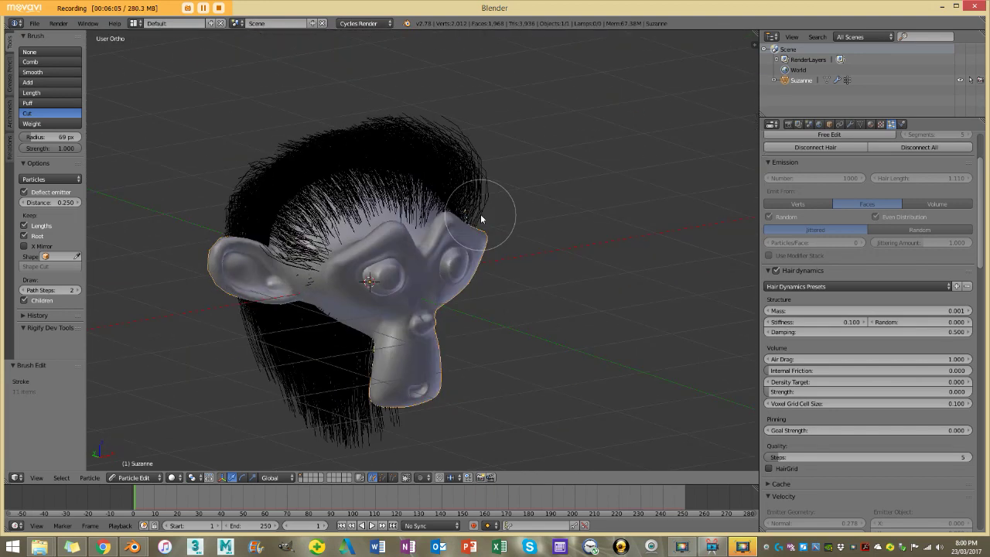
Step: Return to Object Mode and align the view to the right side of the head
click(133, 477)
click(130, 396)
middle_drag(265, 413, 423, 216)
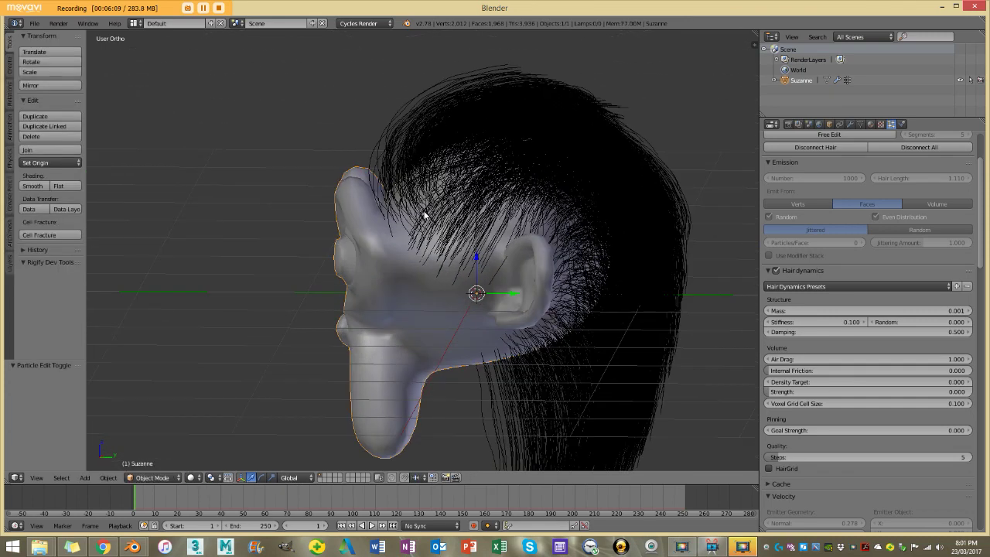
key(KP_3)
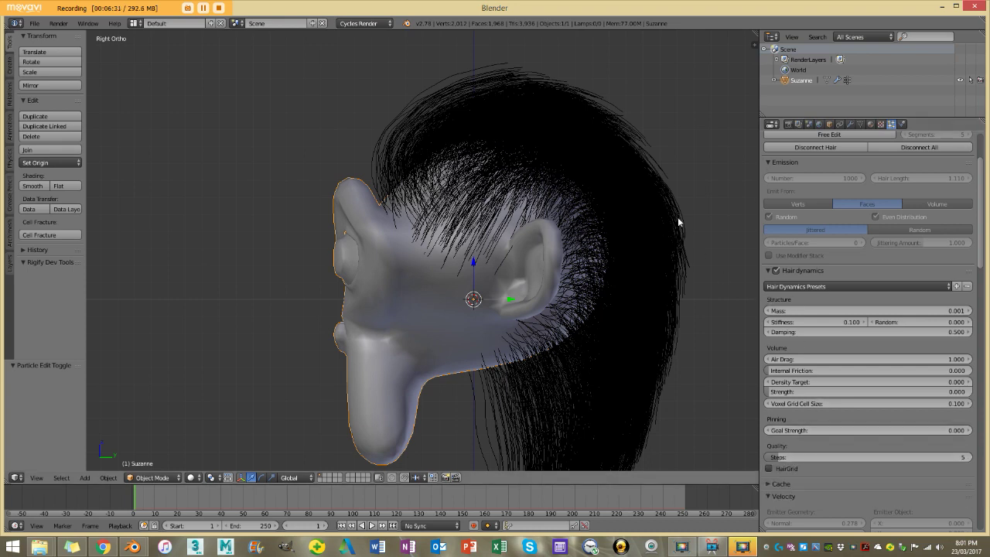
Step: Enable Collision physics on the monkey head and set its soft body and cloth outer and inner values to 0.5
click(901, 124)
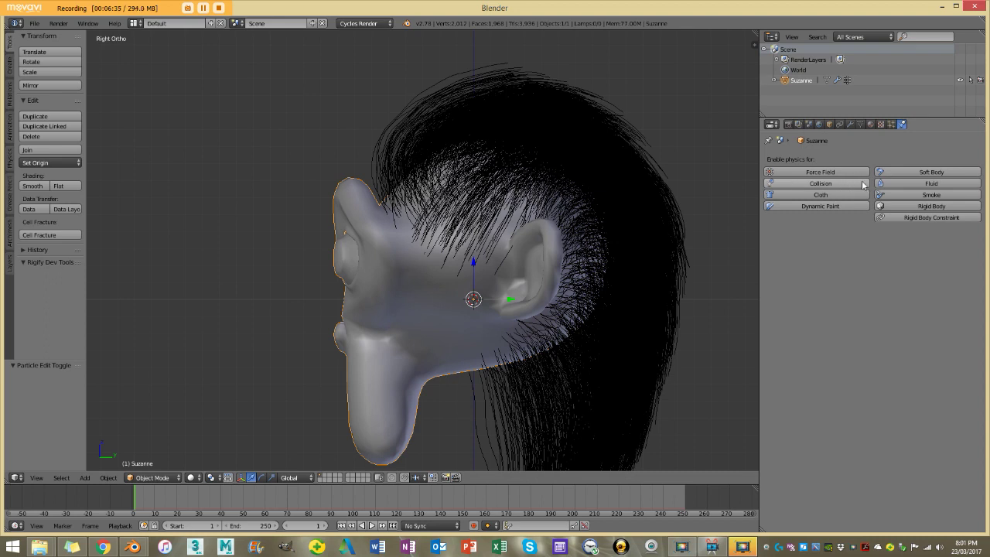
click(814, 184)
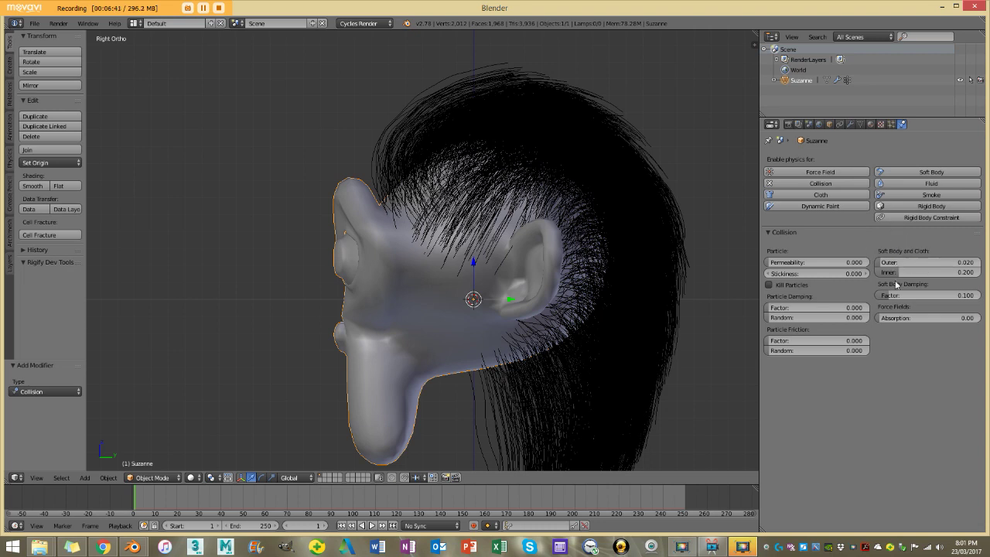
click(907, 261)
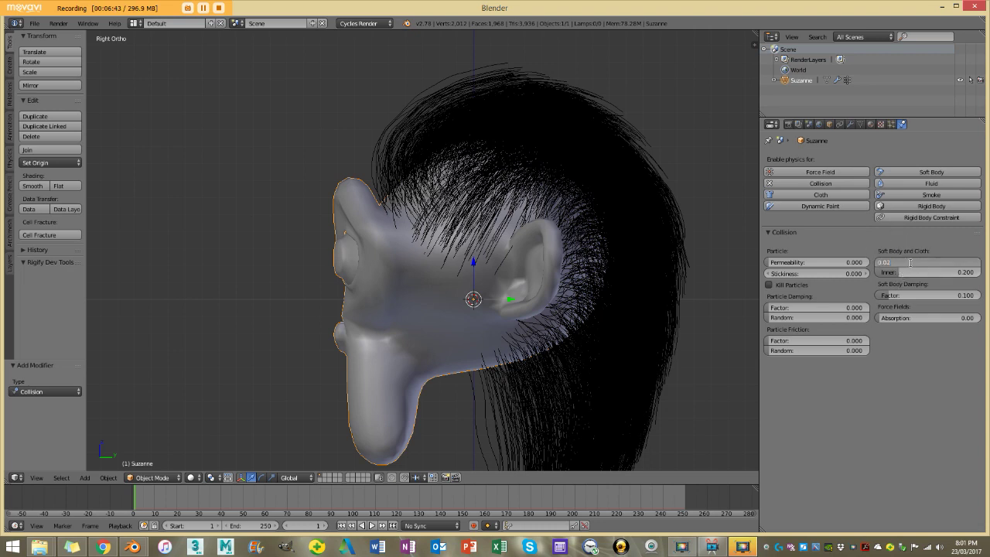
text(0.5)
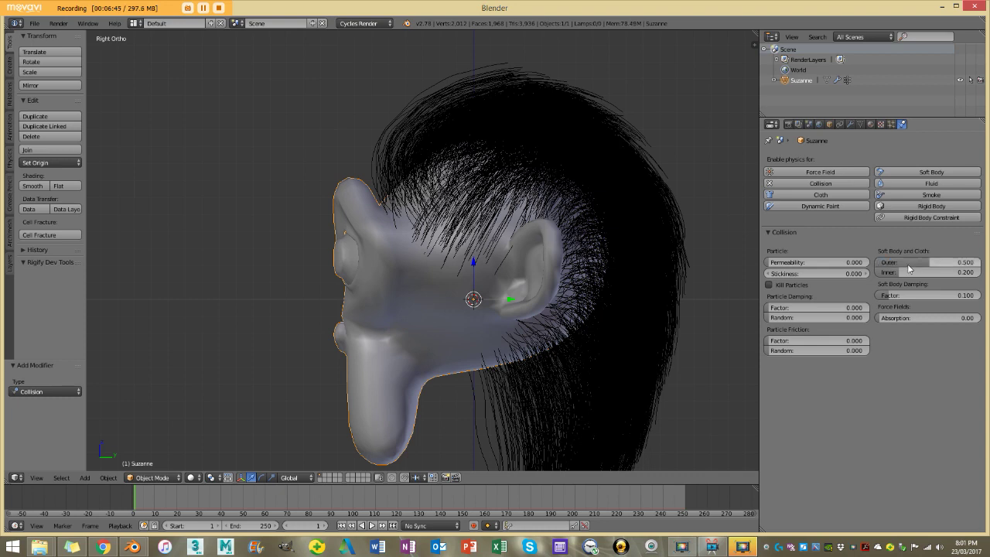
key(Return)
click(919, 272)
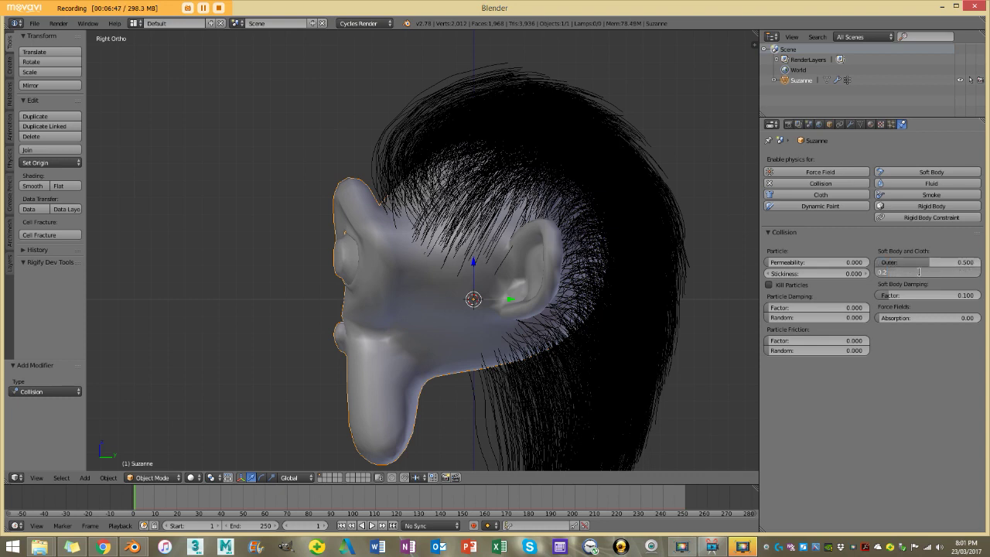
text(0.5)
key(Return)
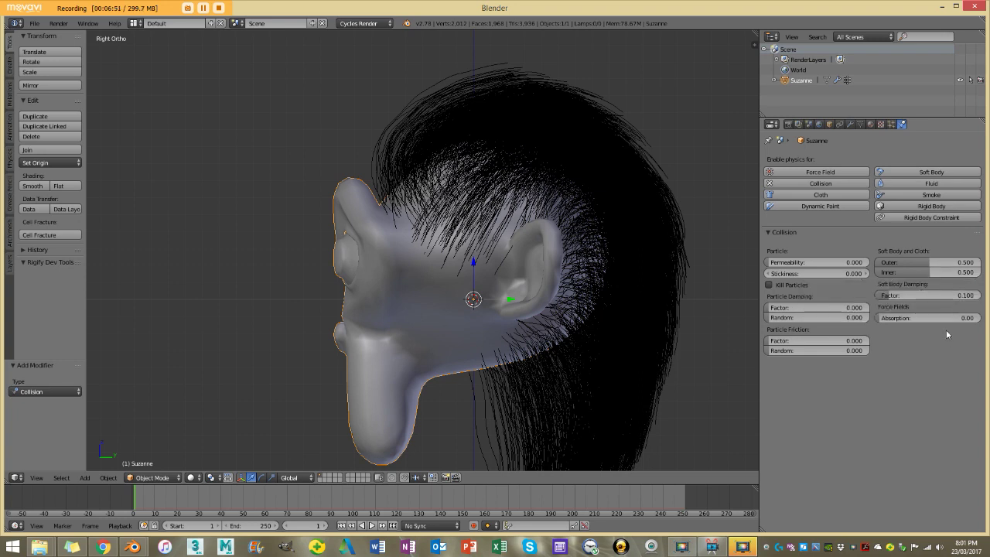
Step: Return to the particle settings and insert a keyframe for the monkey head's starting pose at frame 1
click(893, 124)
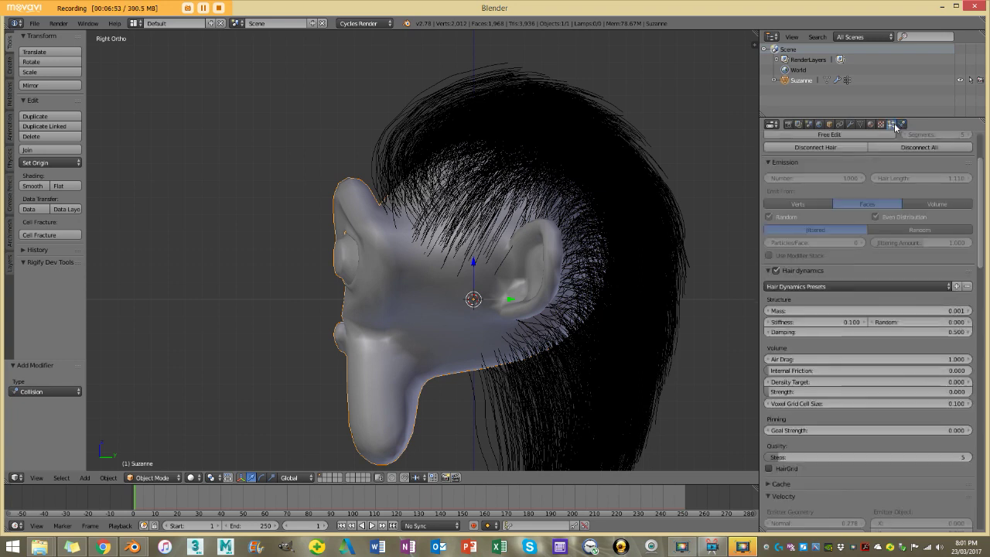
scroll(510, 235, down, 2)
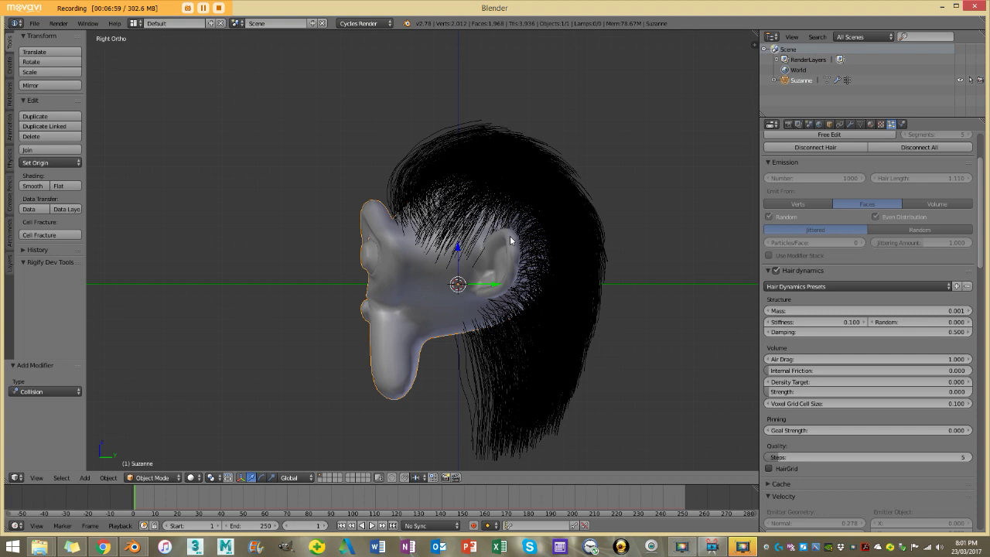
scroll(510, 237, up, 2)
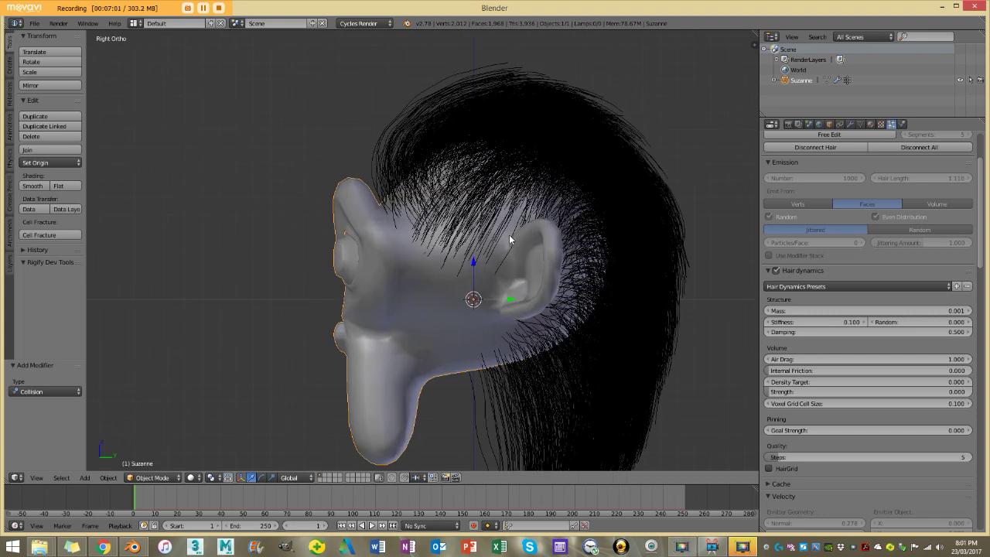
scroll(510, 237, down, 3)
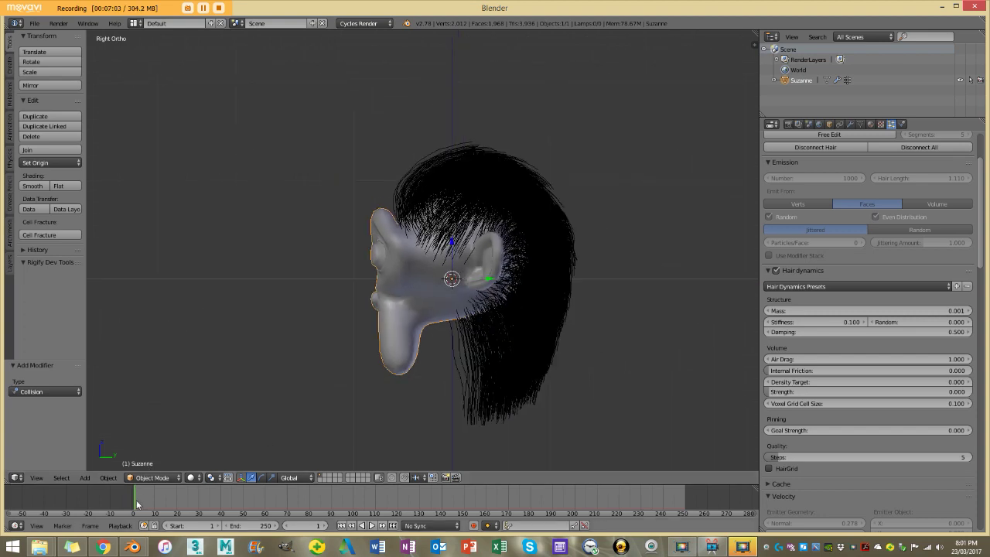
scroll(479, 291, up, 2)
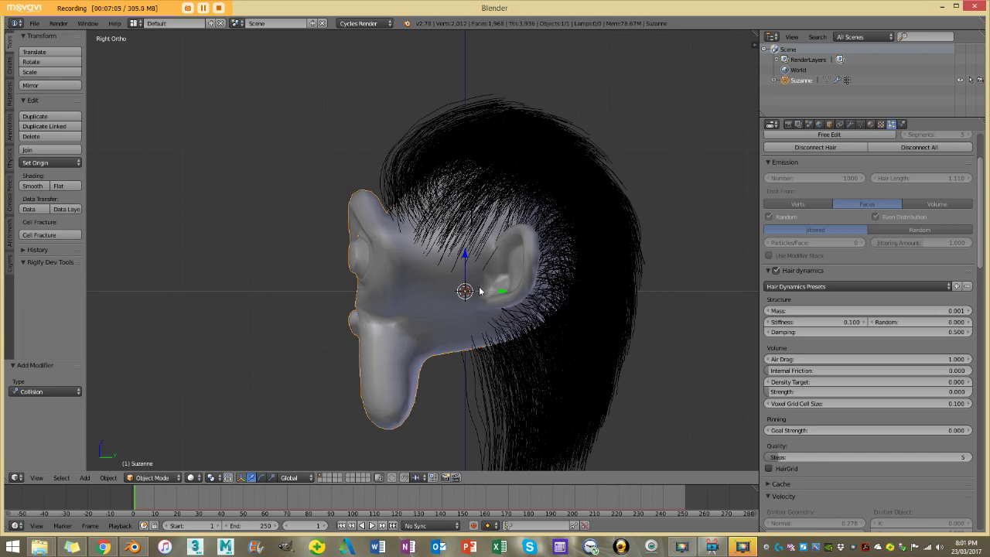
key(i)
click(461, 320)
scroll(457, 321, down, 2)
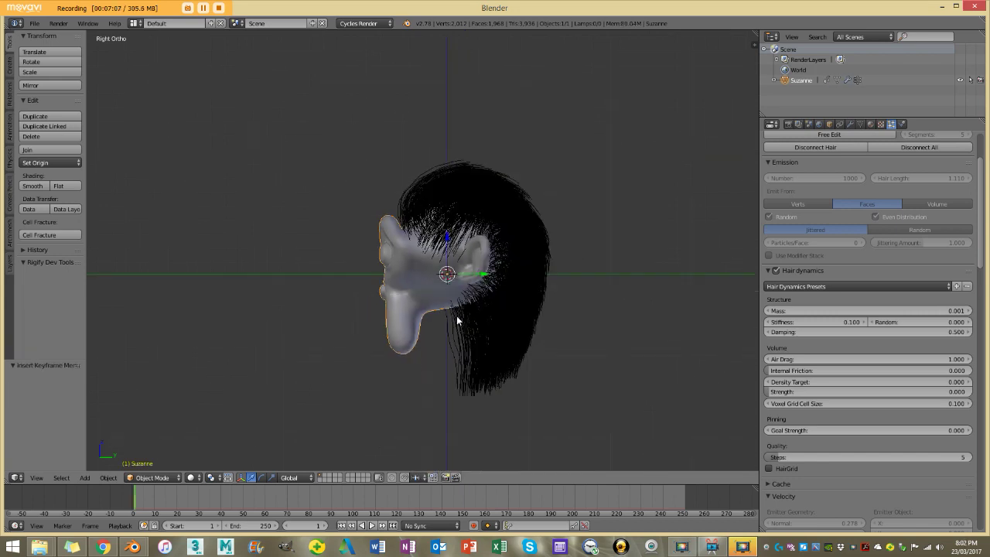
Step: At frame 60, move the head about -2.22 in Y and 1.60 in Z, tilt it face-down about 39°, and keyframe the pose
click(264, 498)
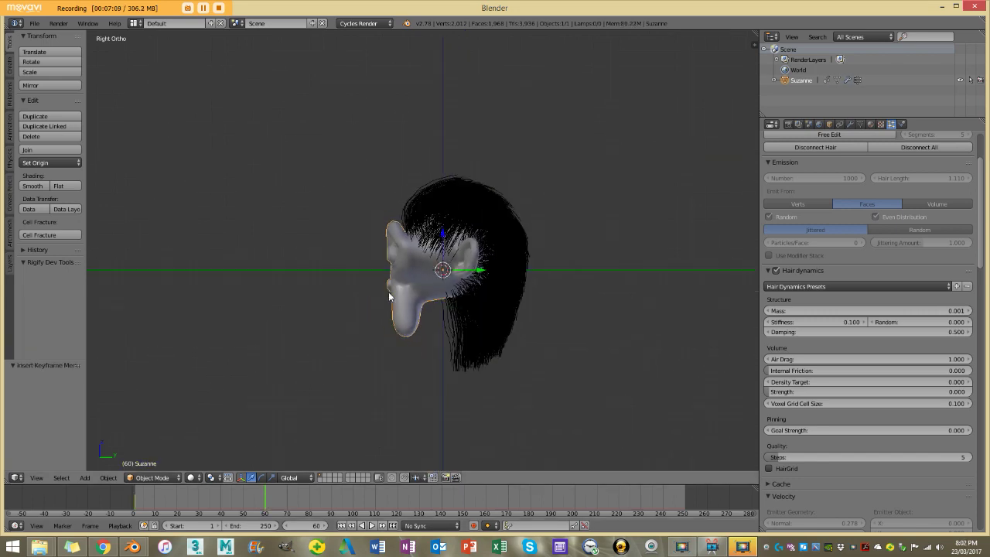
key(g)
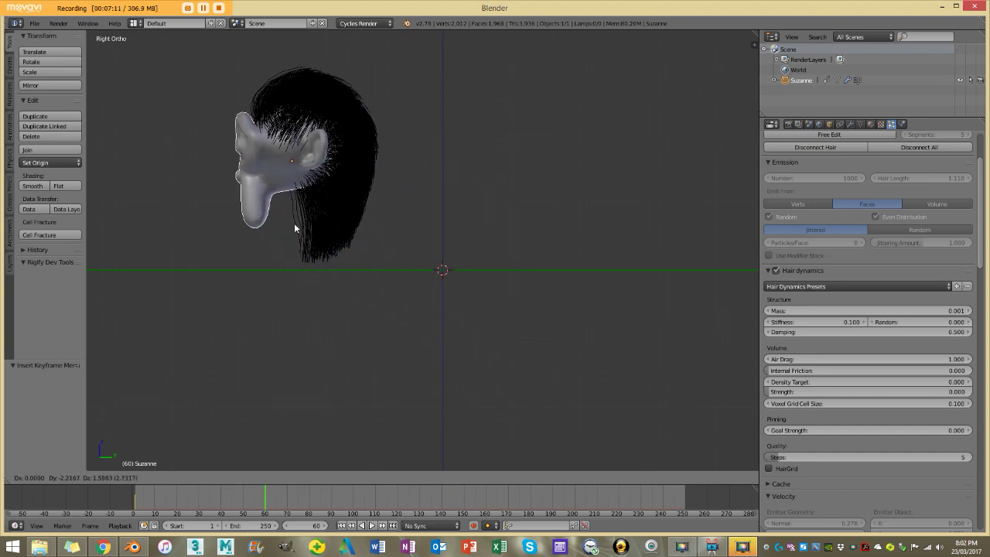
click(294, 229)
key(r)
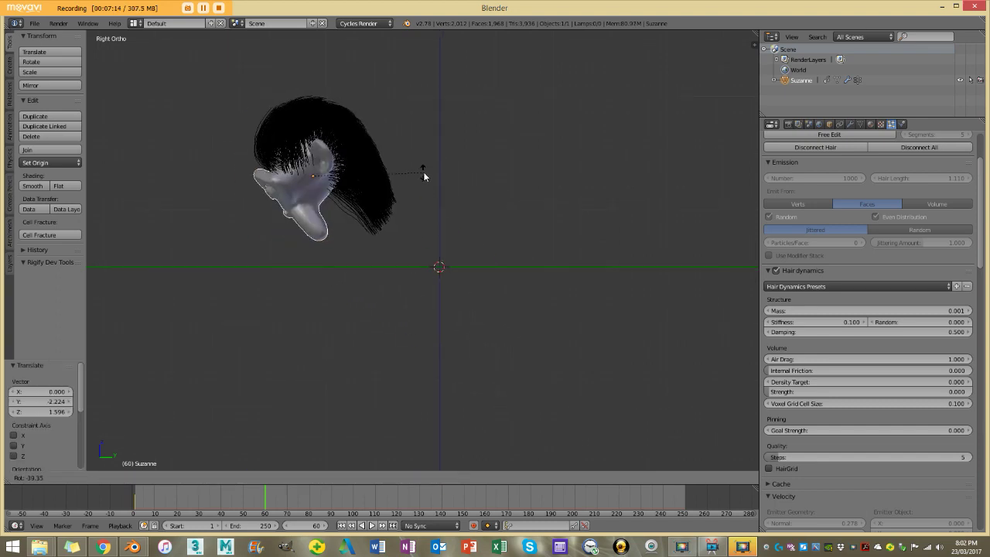
click(428, 179)
key(i)
click(427, 178)
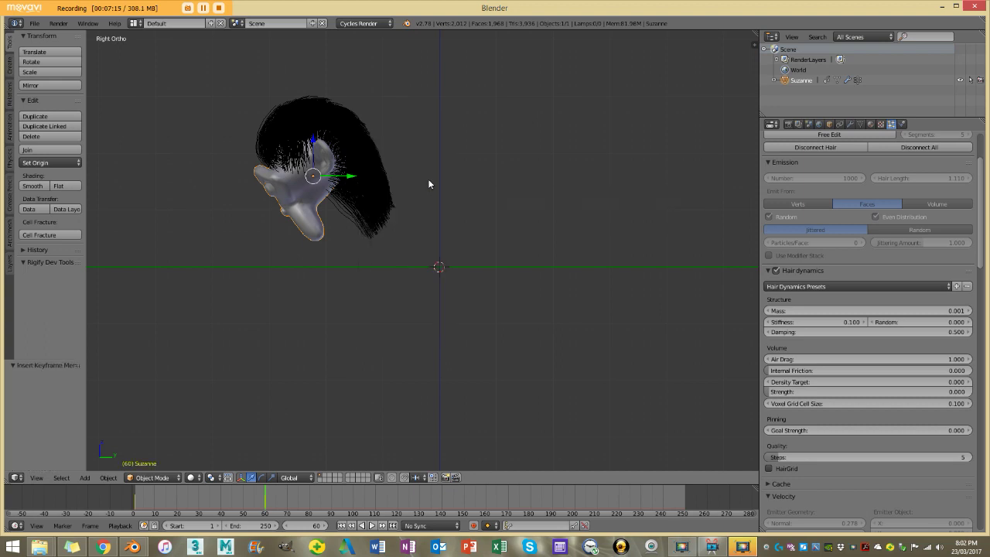
Step: Set the end frame of the animation to 75
click(264, 529)
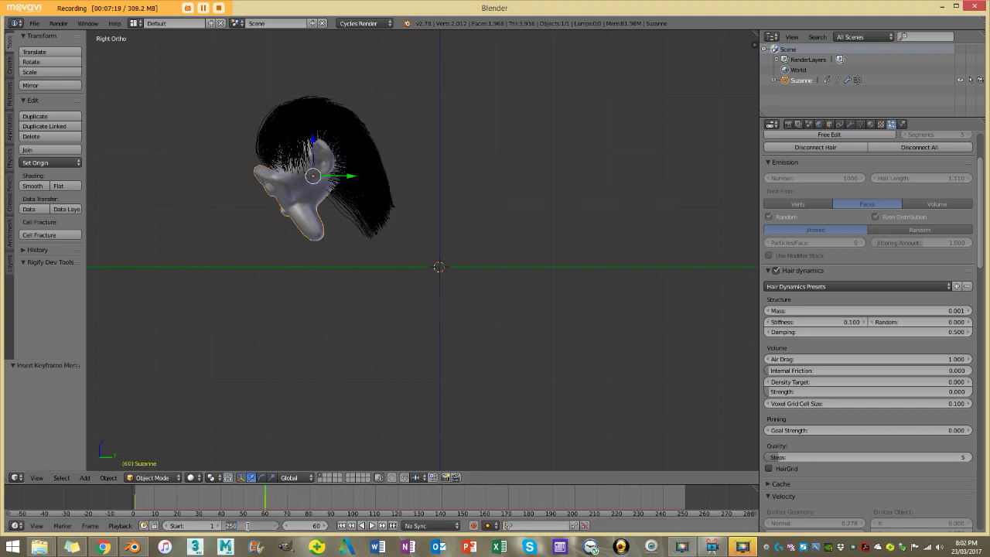
text(75)
key(Return)
Step: Play the animation from the start, examine the hair's motion from the side and front three-quarter view, and stop playback
click(137, 514)
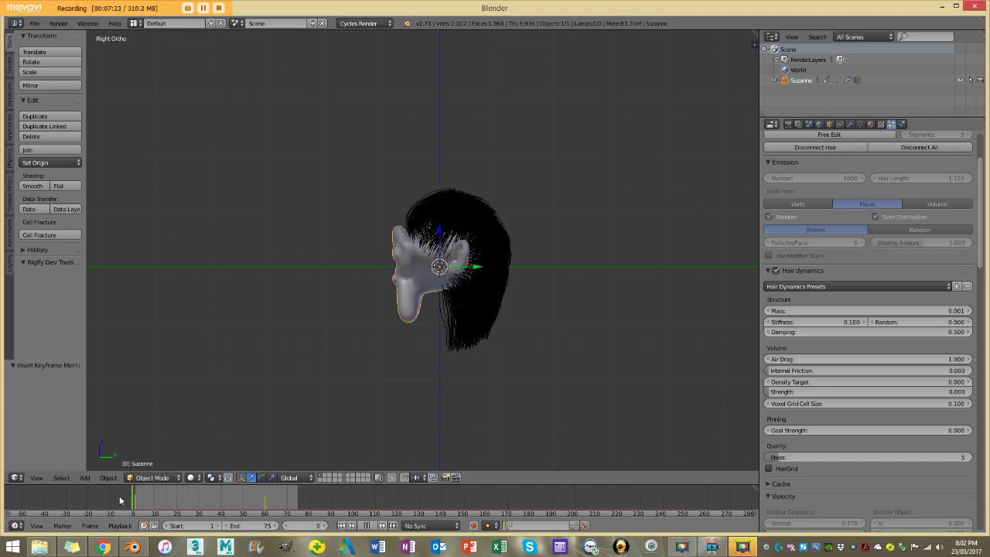
key(alt+a)
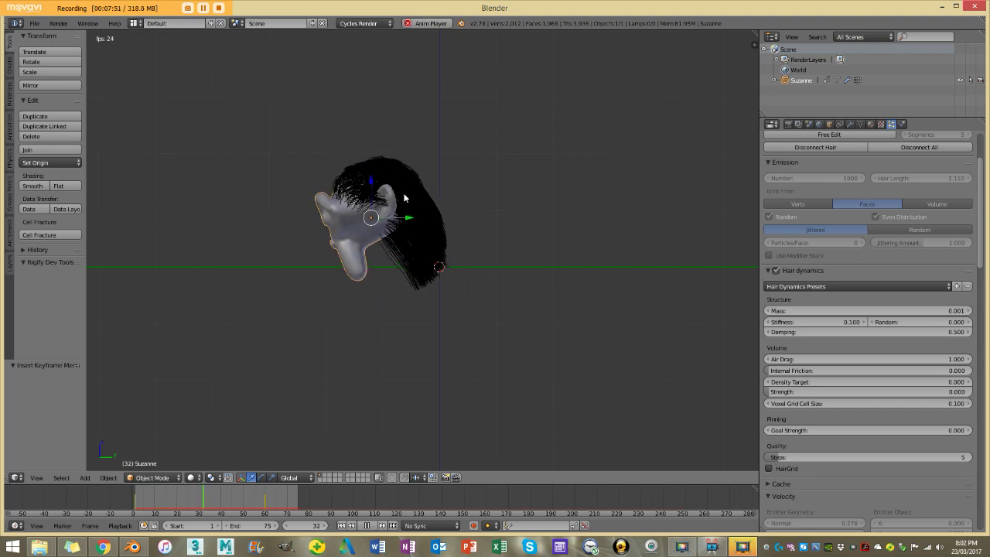
middle_drag(357, 204, 420, 208)
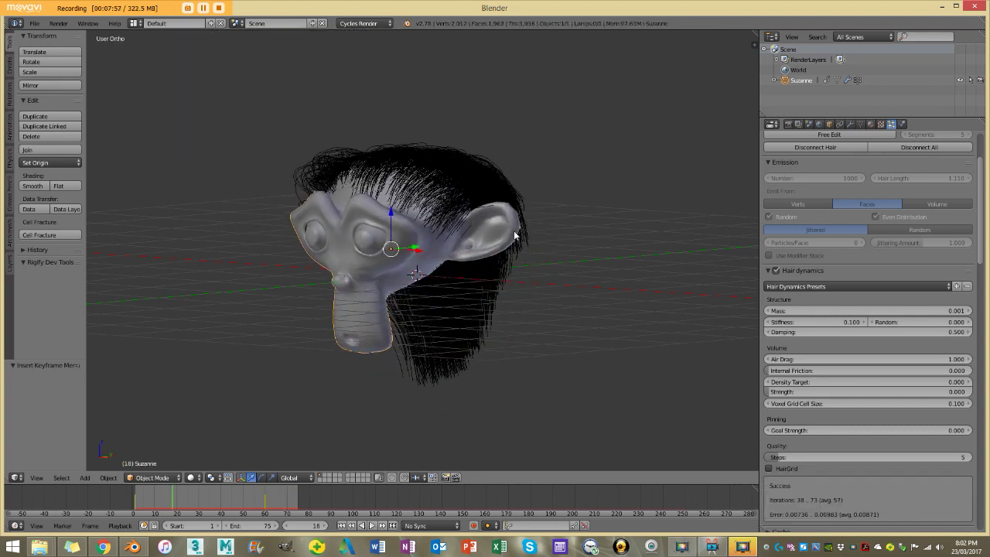
key(Escape)
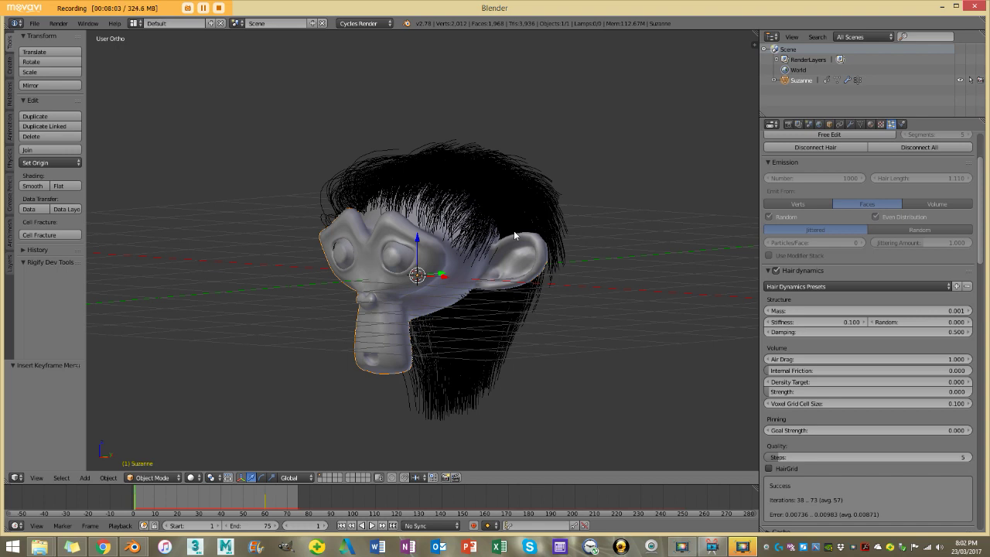
Step: Inspect the front hairline up close and set the hair dynamics quality steps to 50
scroll(521, 251, up, 3)
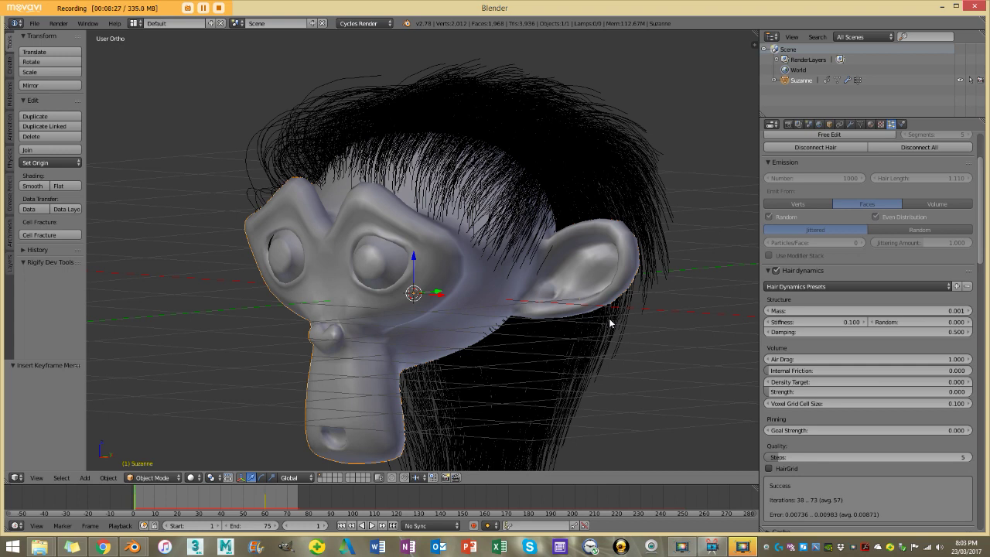
scroll(517, 280, up, 3)
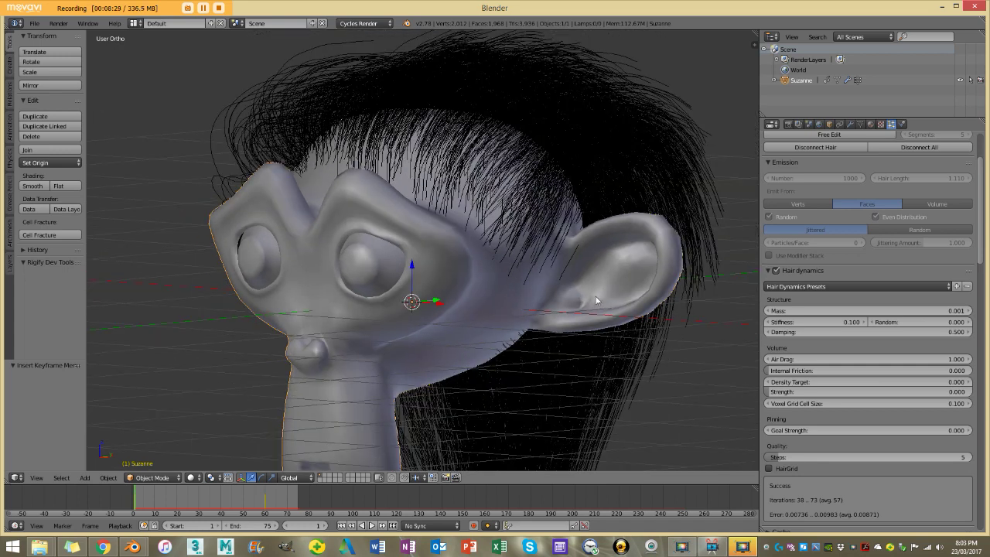
click(831, 457)
key(Return)
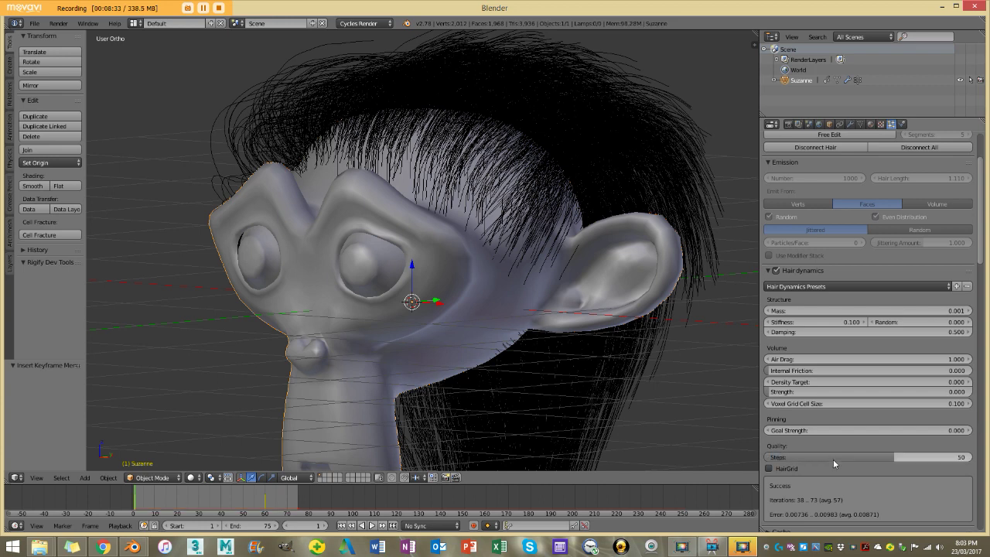
Step: Replay the animation from the right side view to check the hair simulation with the higher quality steps
middle_drag(600, 336, 576, 330)
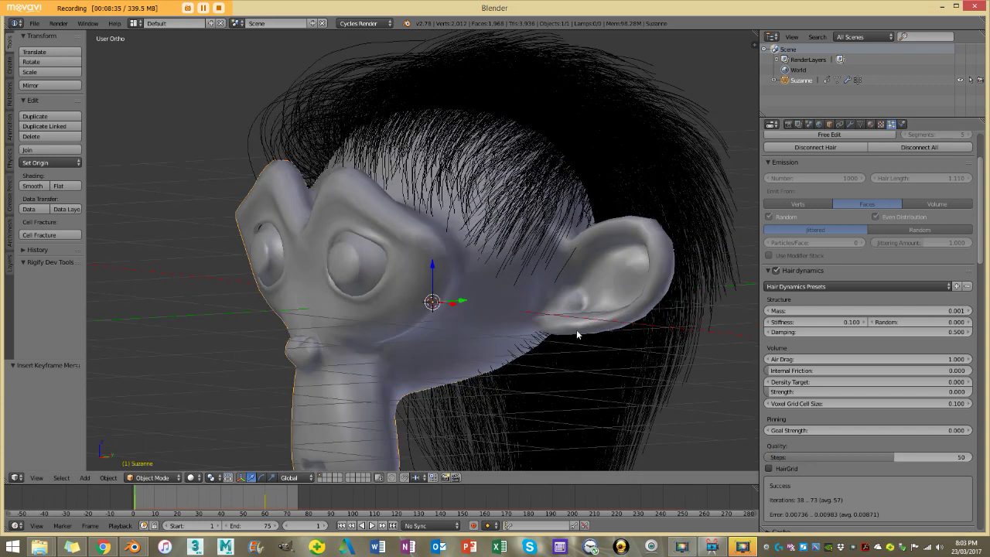
key(KP_3)
scroll(467, 324, down, 3)
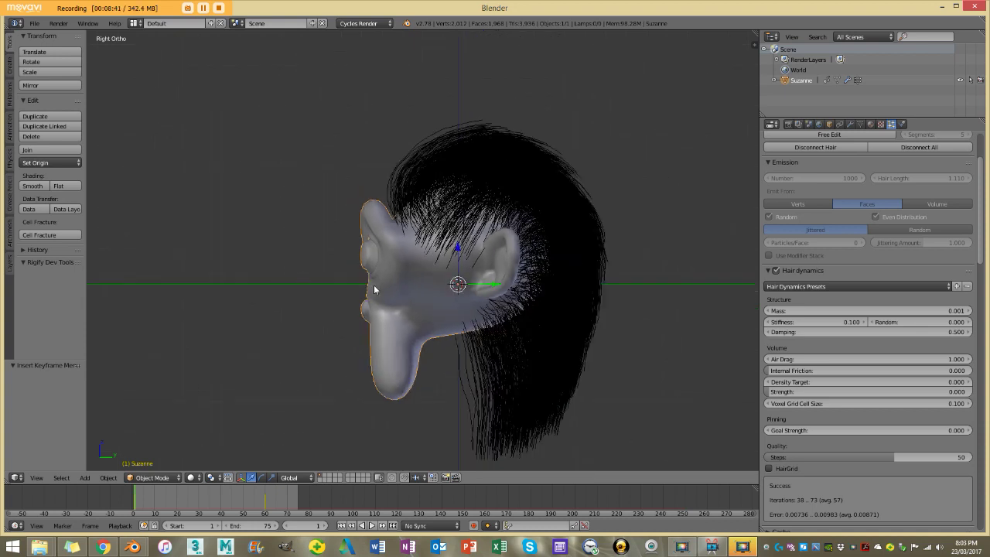
key(alt+a)
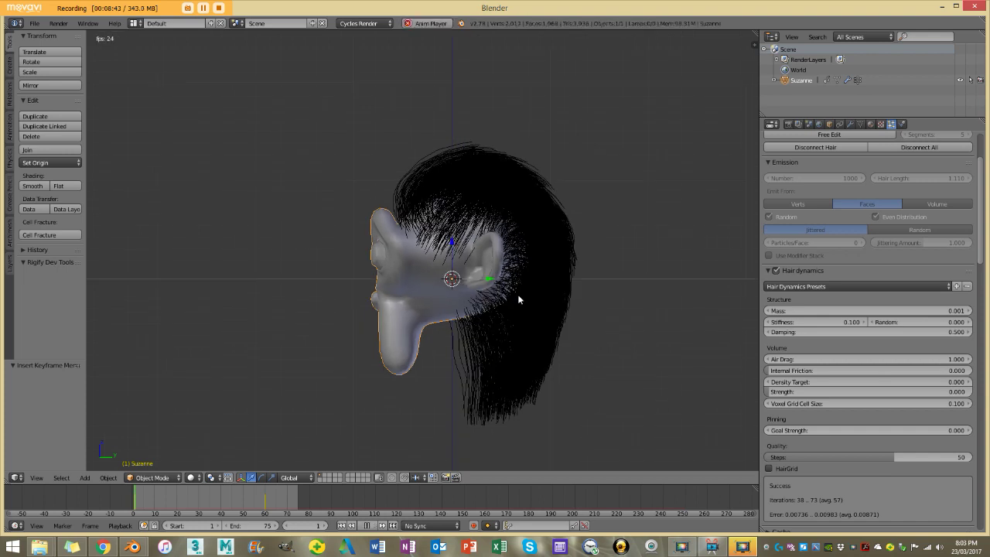
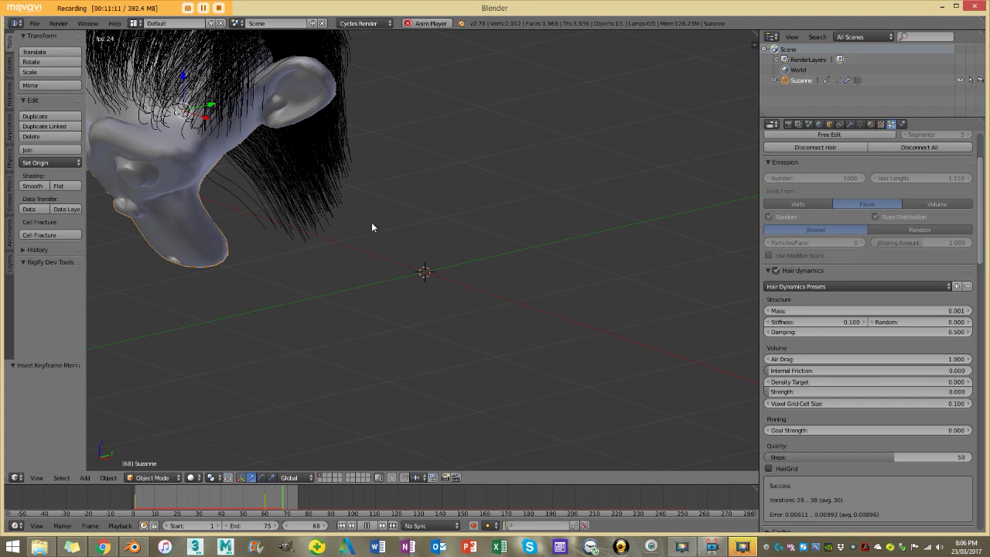
Step: Stop playback, switch to an orthographic view, and examine the hair around the forehead and ear from several angles
key(alt+a)
key(KP_5)
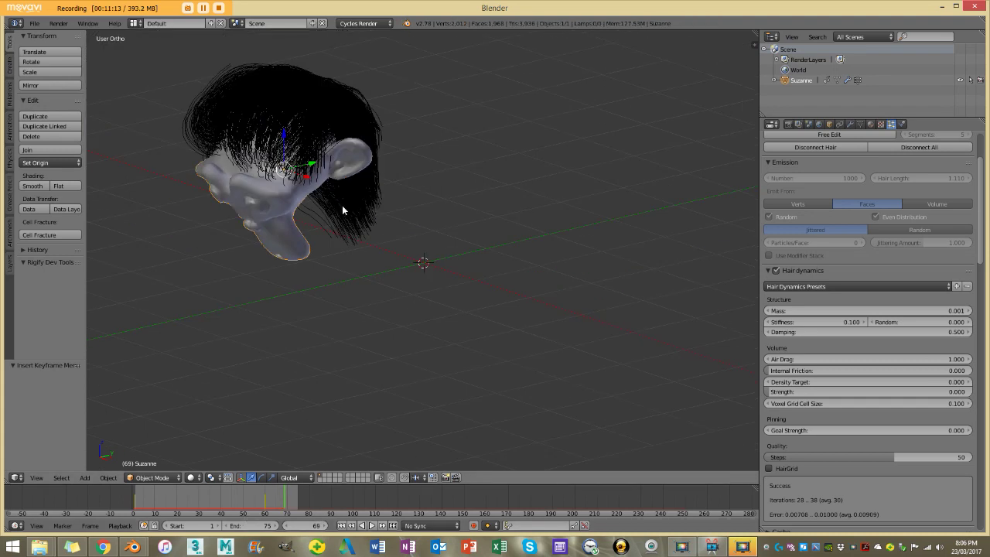
scroll(409, 268, up, 4)
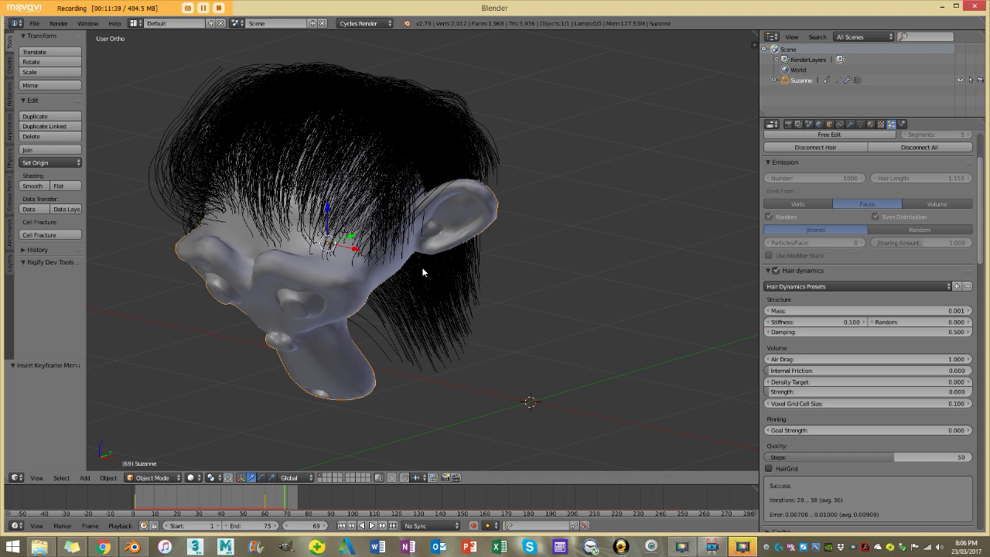
scroll(441, 244, down, 3)
middle_drag(441, 245, 419, 243)
scroll(416, 243, up, 3)
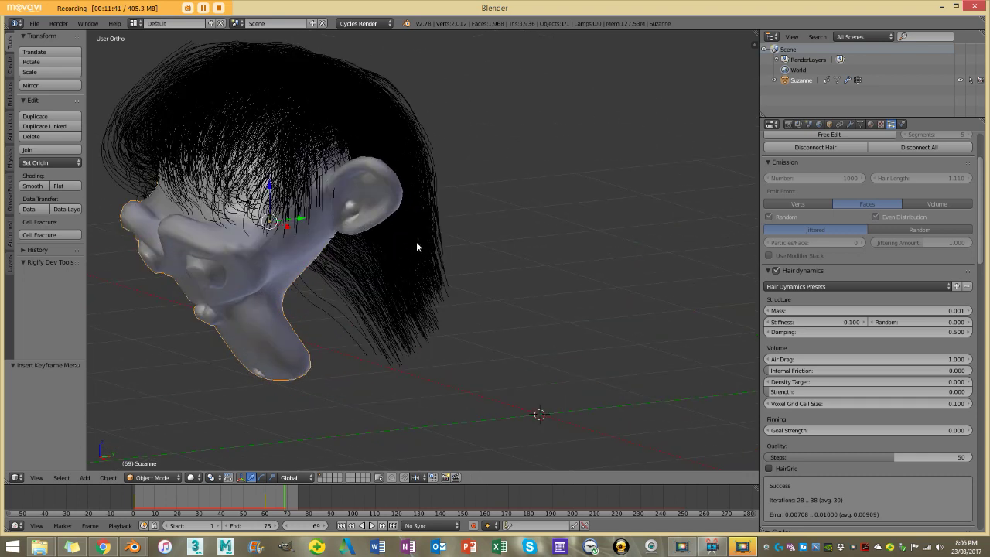
scroll(417, 242, up, 2)
scroll(398, 177, up, 2)
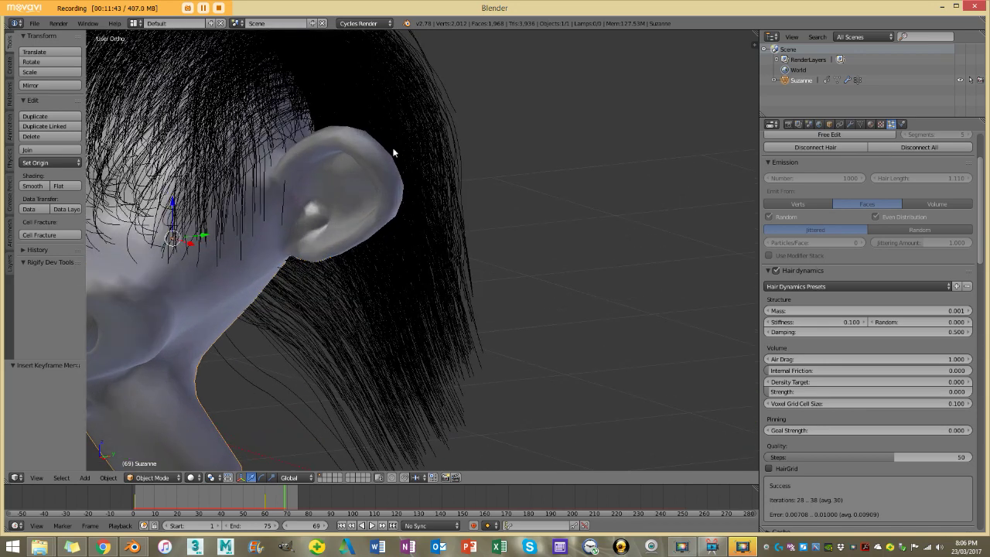
scroll(392, 152, down, 4)
middle_drag(341, 233, 326, 178)
scroll(366, 286, up, 4)
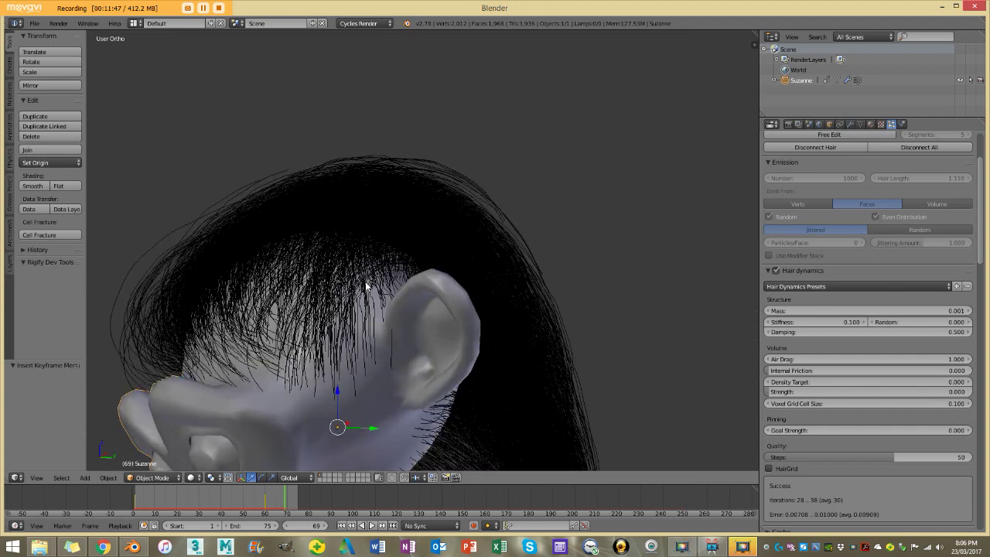
scroll(363, 263, down, 3)
Step: Replay the animation from the first frame with the whole head in view and stop it partway
key(shift+Left)
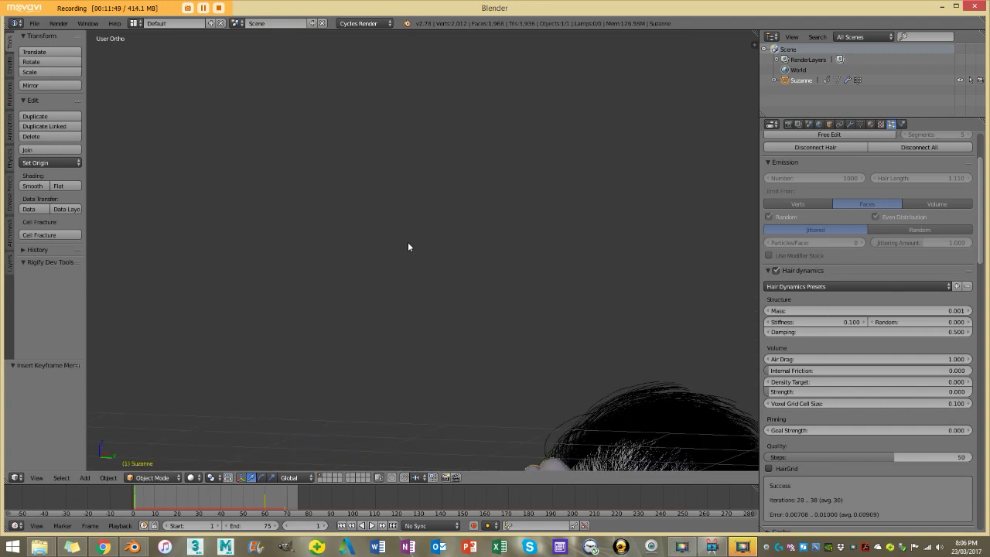
scroll(457, 290, down, 3)
shift+middle_drag(491, 340, 427, 222)
scroll(472, 278, up, 3)
key(alt+a)
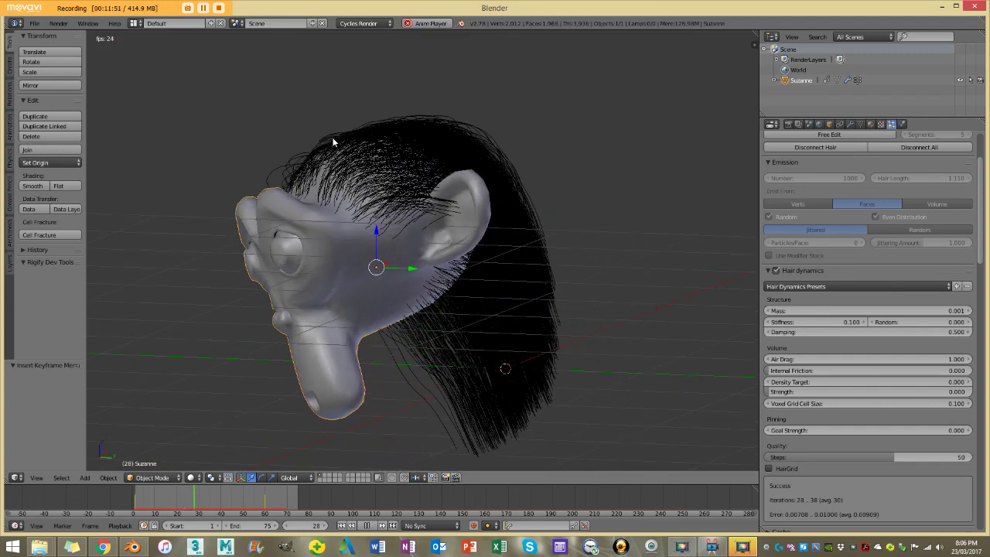
key(alt+a)
Step: Scrub the timeline through frames 32, 35 and 49, examining the hairline from the side and front three-quarter view
shift+middle_drag(372, 268, 515, 383)
drag(224, 494, 204, 494)
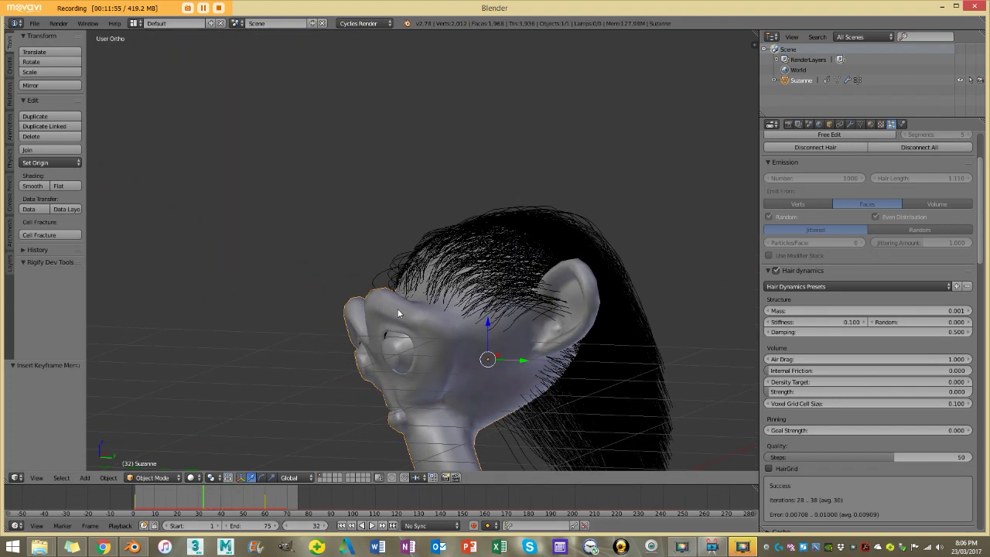
scroll(399, 312, down, 2)
middle_drag(399, 312, 424, 325)
scroll(424, 325, up, 2)
mouse_move(202, 502)
mouse_down()
mouse_move(173, 500)
mouse_move(203, 502)
mouse_up()
click(210, 504)
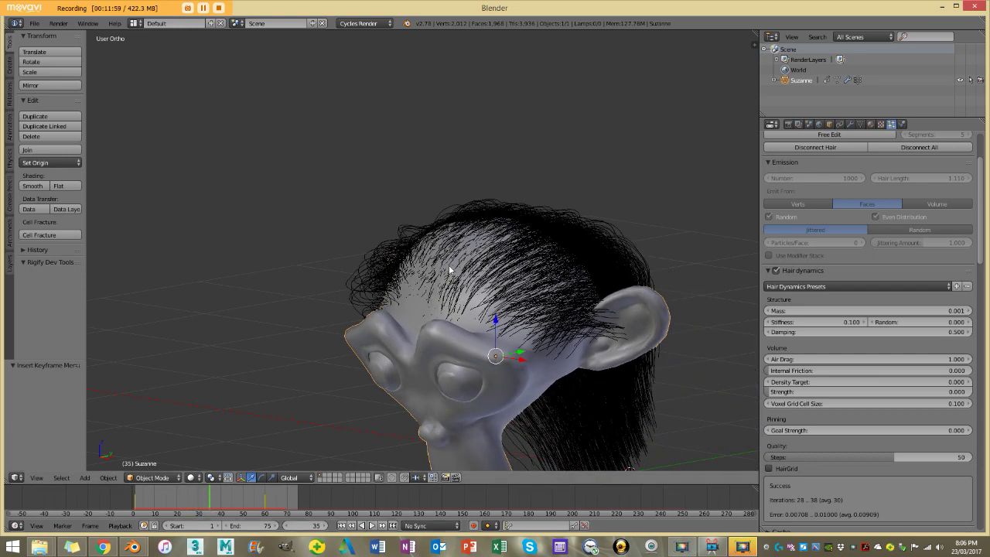
scroll(468, 262, up, 3)
scroll(474, 262, down, 4)
click(236, 497)
mouse_move(236, 497)
mouse_down()
mouse_move(218, 495)
mouse_move(238, 491)
mouse_up()
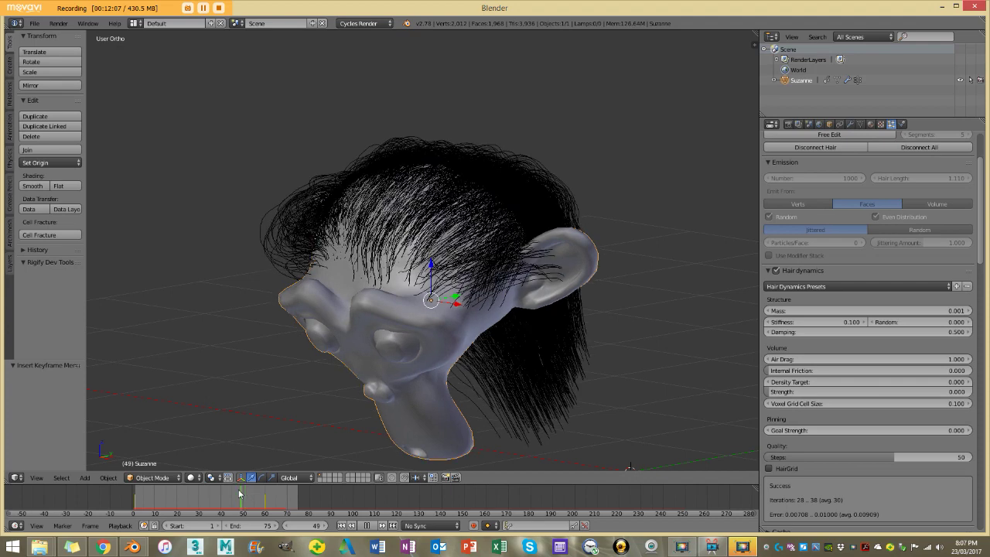
Step: Play the animation on from the middle frames and scrub back to frame 37 to check the hair simulation
key(alt+a)
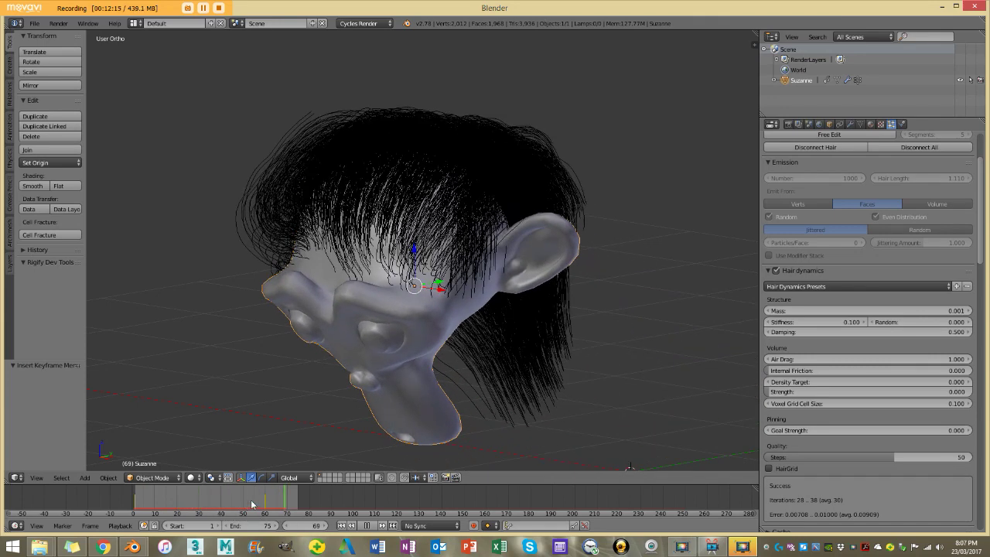
scroll(331, 436, down, 3)
drag(232, 496, 209, 505)
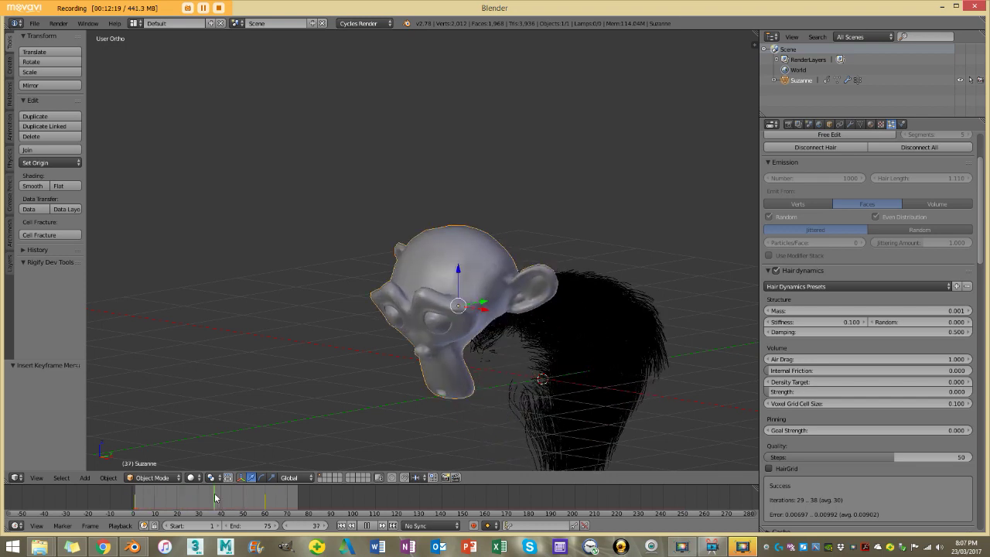
Step: Orbit to a low side view of the head, replay the animation to watch the hair, and stop it
key(Escape)
middle_drag(361, 333, 437, 292)
key(alt+a)
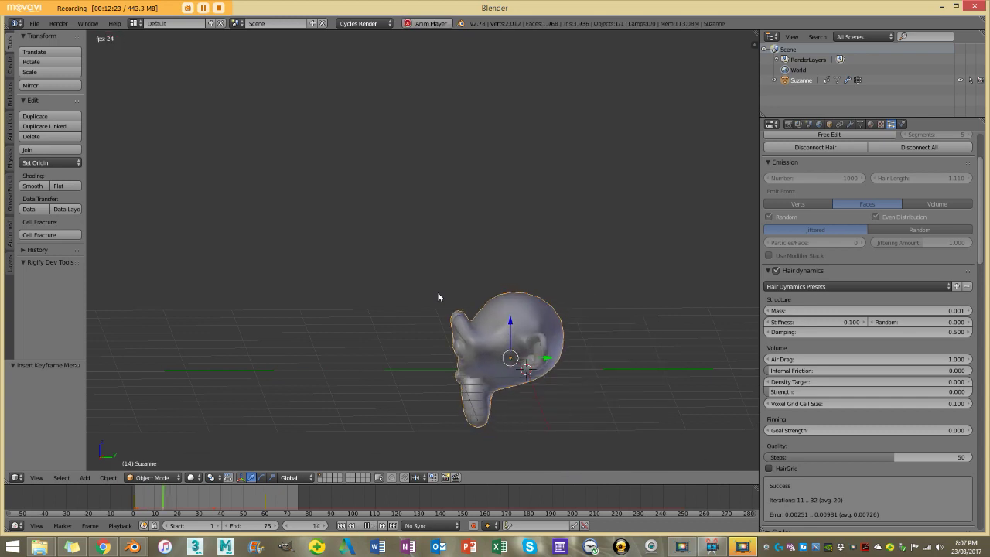
scroll(439, 297, down, 3)
key(alt+a)
Step: Switch to the right orthographic view, play the animation, stop it, and examine the head without its hair
key(shift+KP_3)
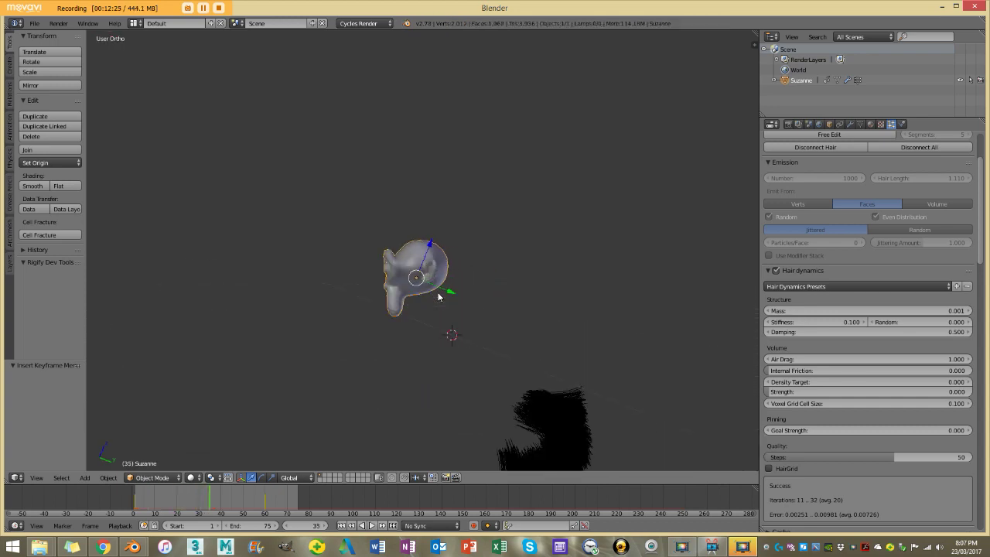
key(KP_1)
key(KP_3)
key(alt+a)
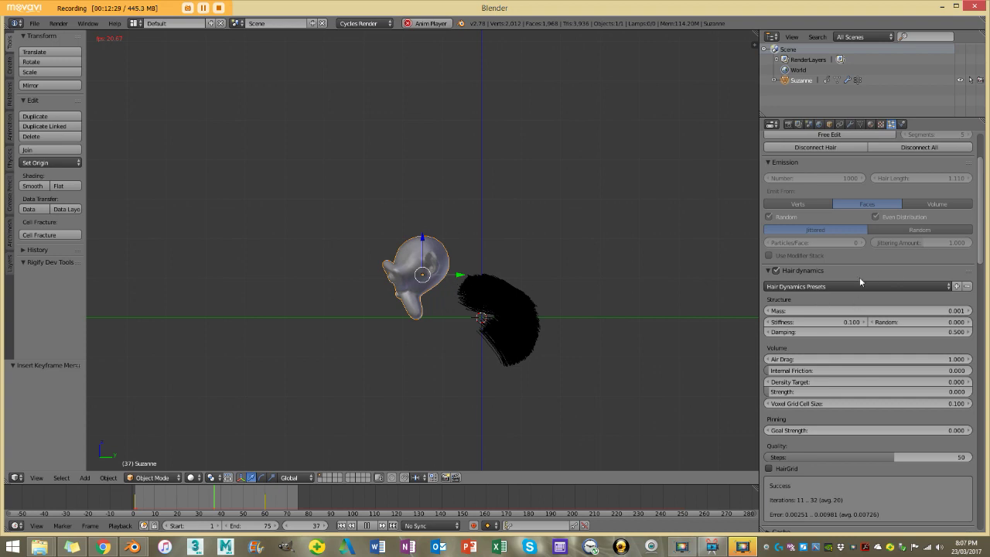
scroll(870, 290, up, 1)
key(alt+a)
scroll(623, 295, up, 3)
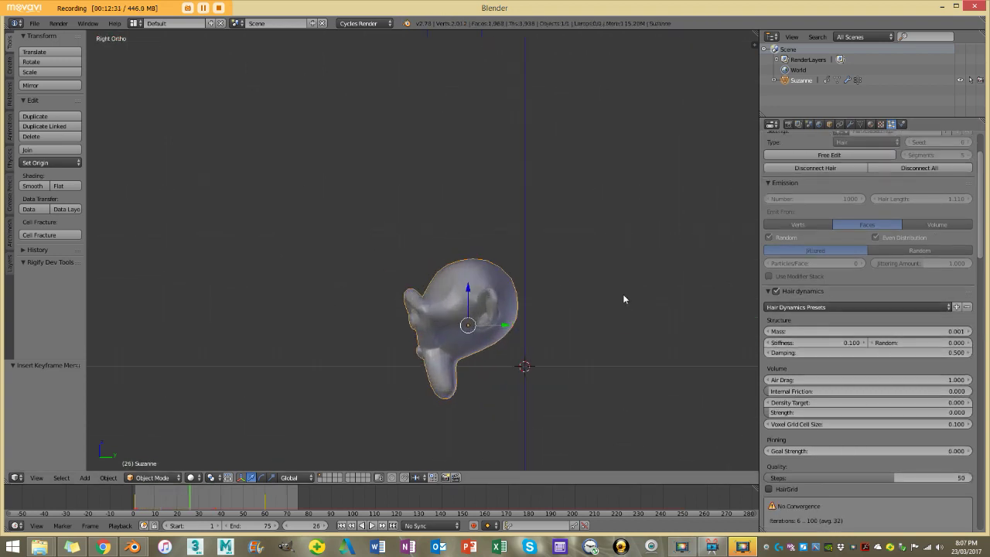
scroll(624, 299, up, 4)
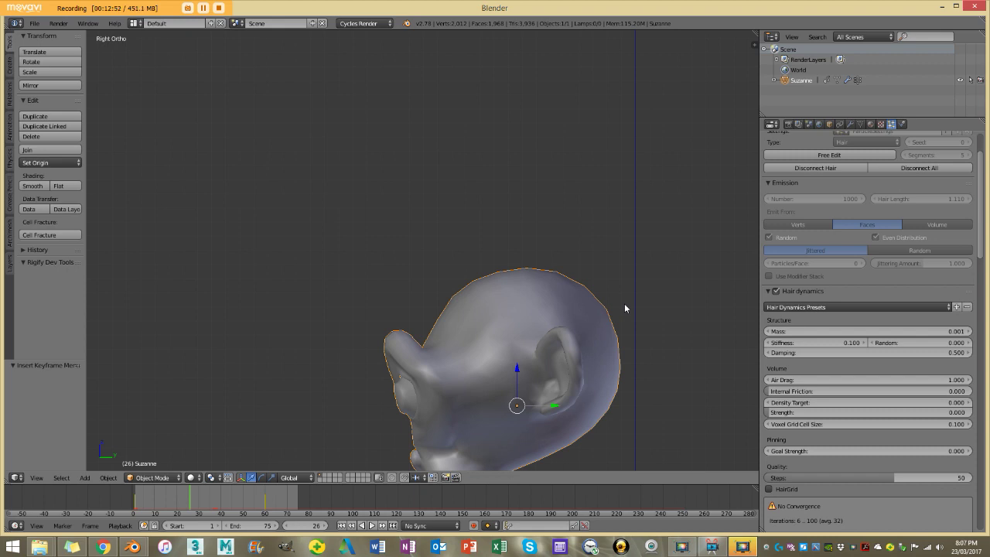
Step: Play the animation close up in the right side view, stop it, and return to the first frame
key(alt+a)
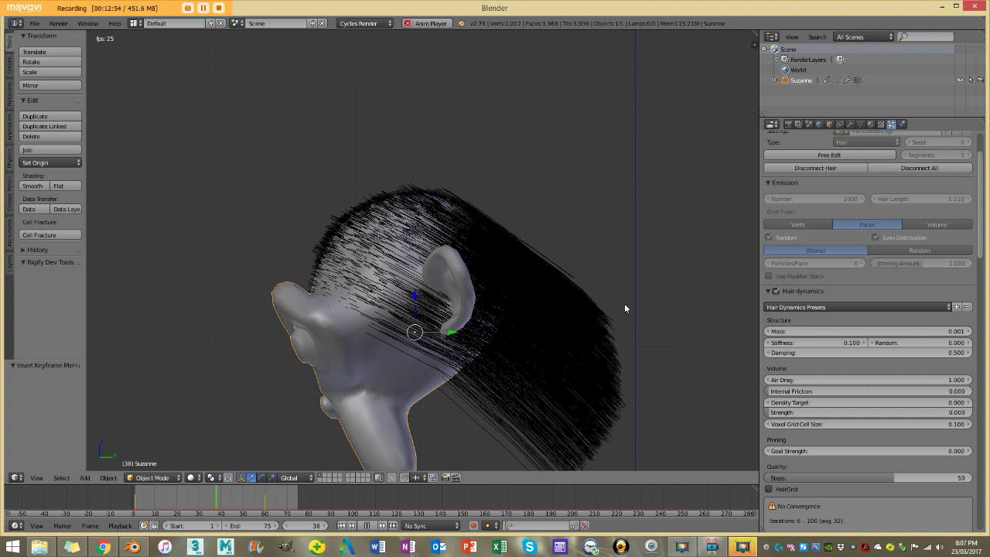
key(shift+Left)
key(alt+a)
key(shift+Left)
Step: Frame the whole head and hair in the right side view and replay the animation from frame 1
scroll(575, 344, down, 4)
scroll(576, 346, up, 4)
shift+middle_drag(612, 389, 514, 245)
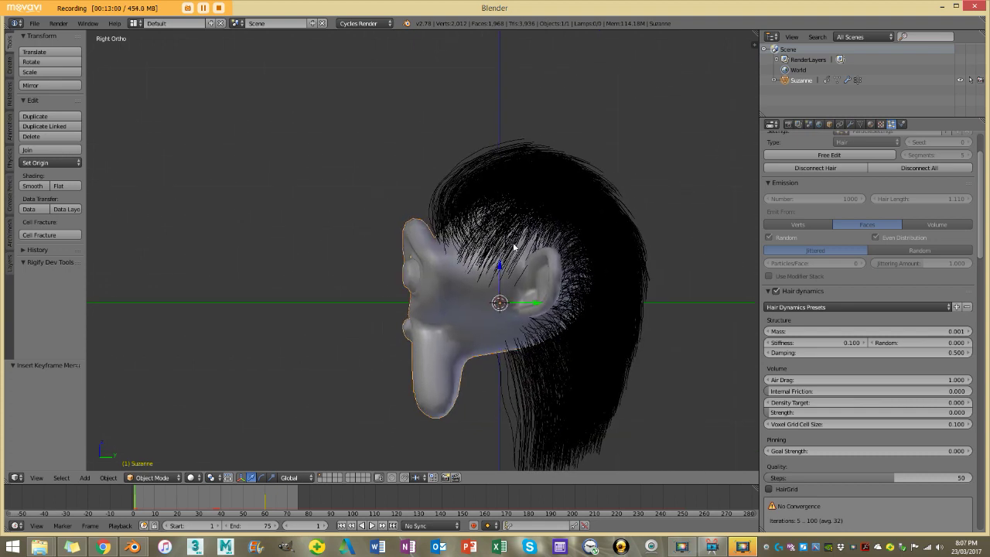
key(alt+a)
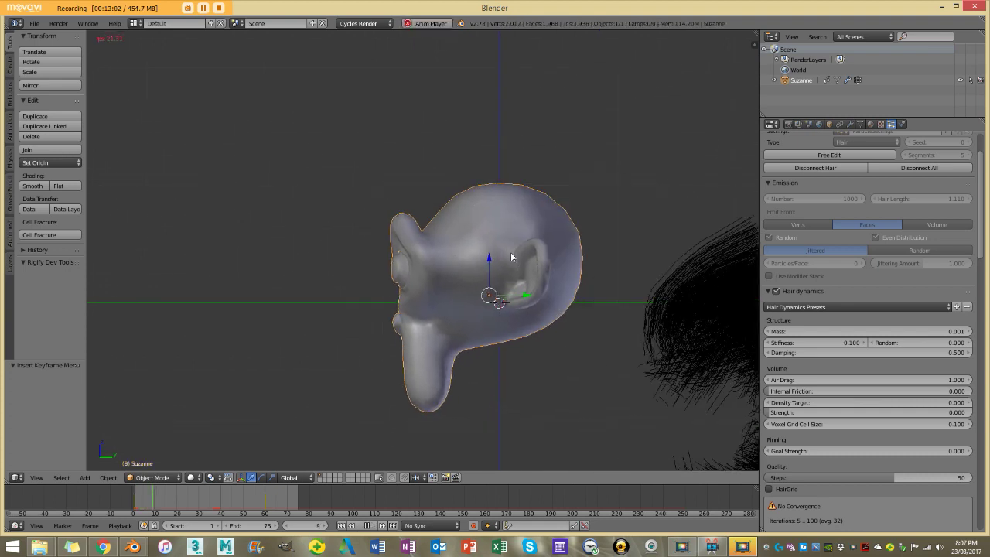